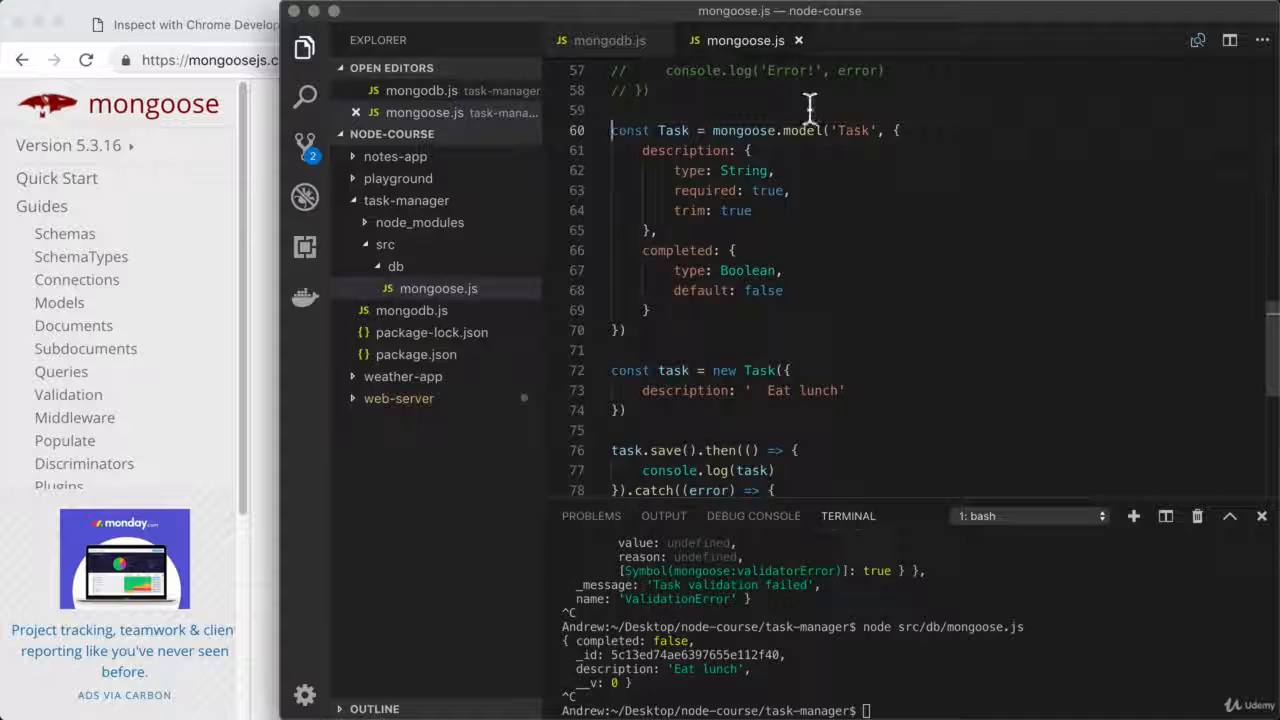
Step: Switch to Chrome and load getpostman.com in place of the validator npm page
left_click(258, 232)
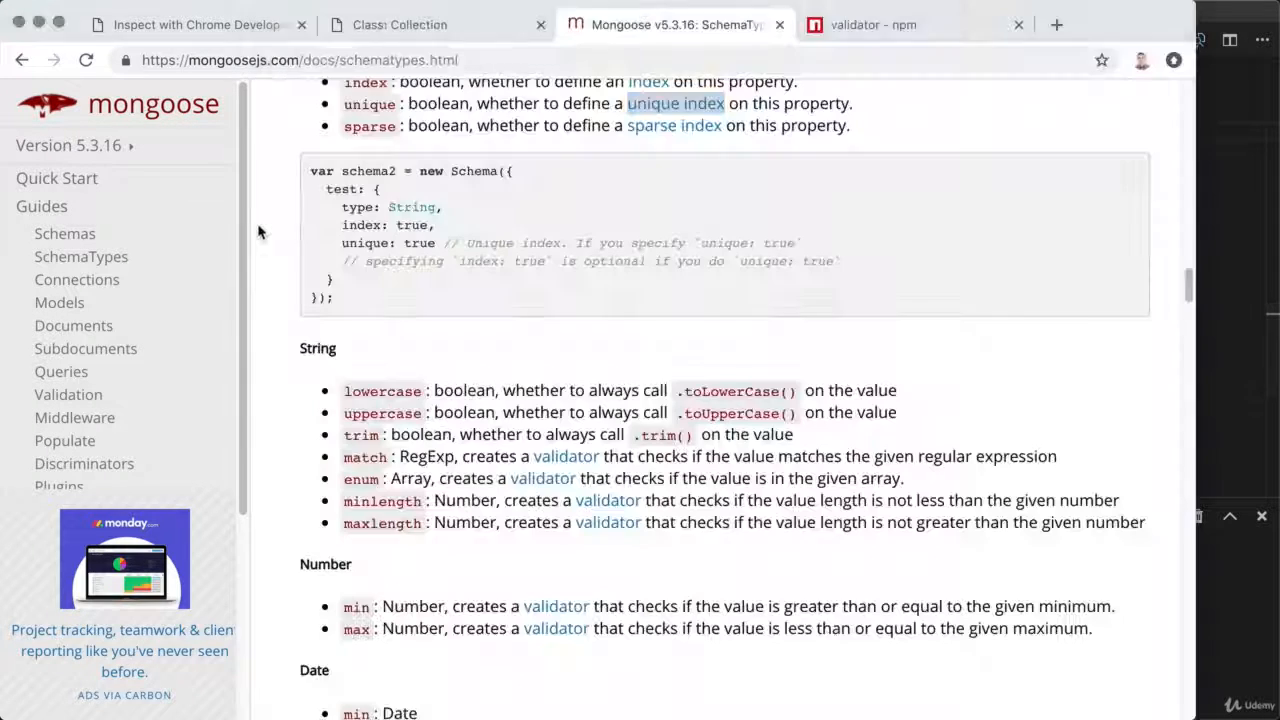
left_click(907, 27)
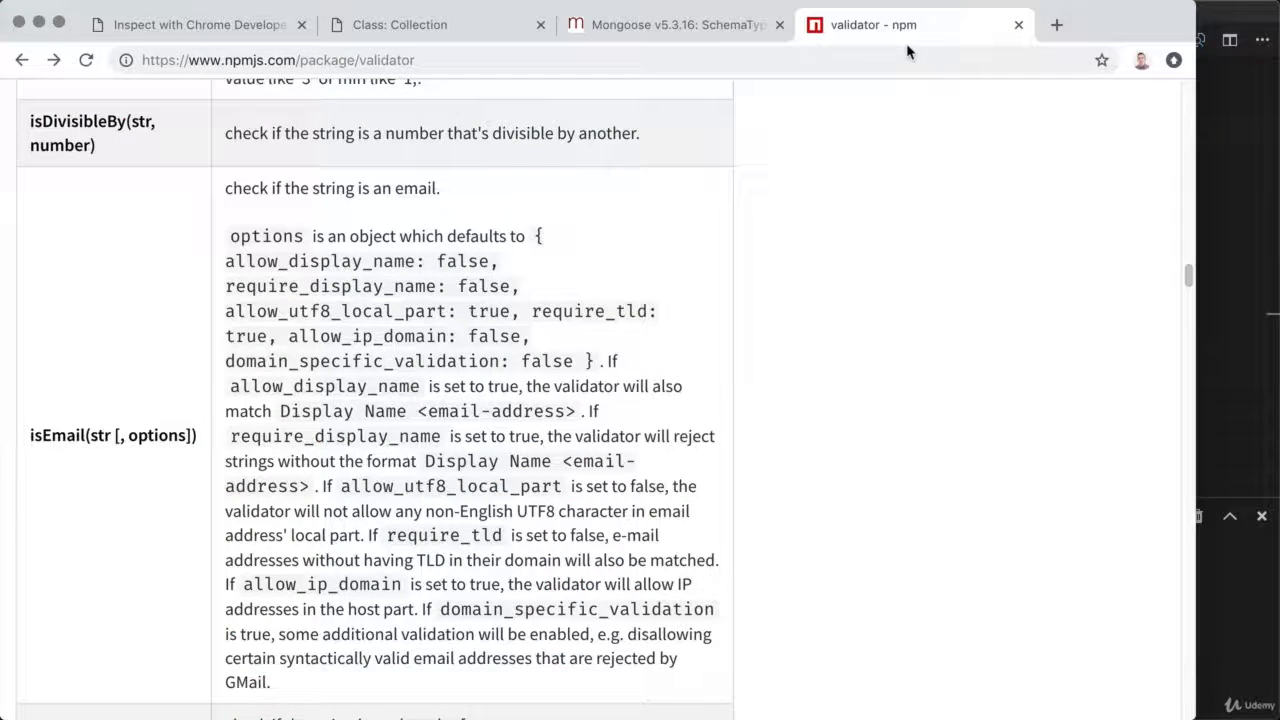
left_click(905, 52)
type("getpostman.c")
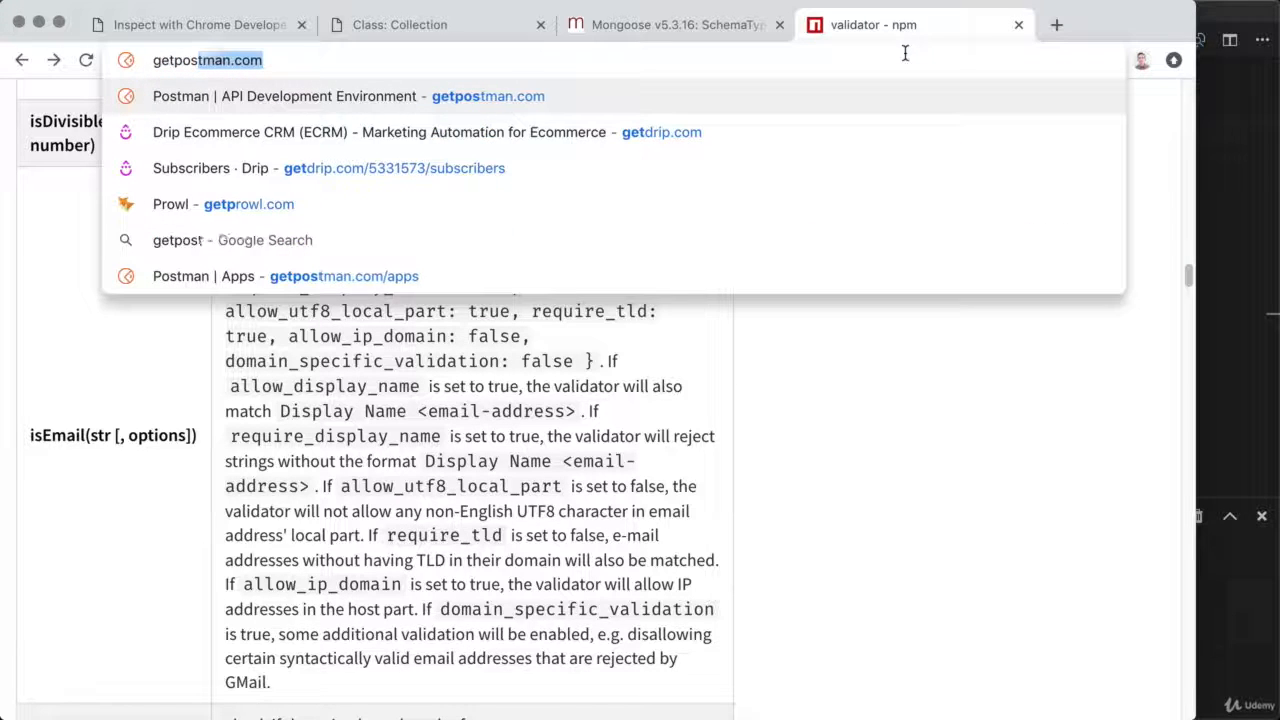
type("om")
key("Return")
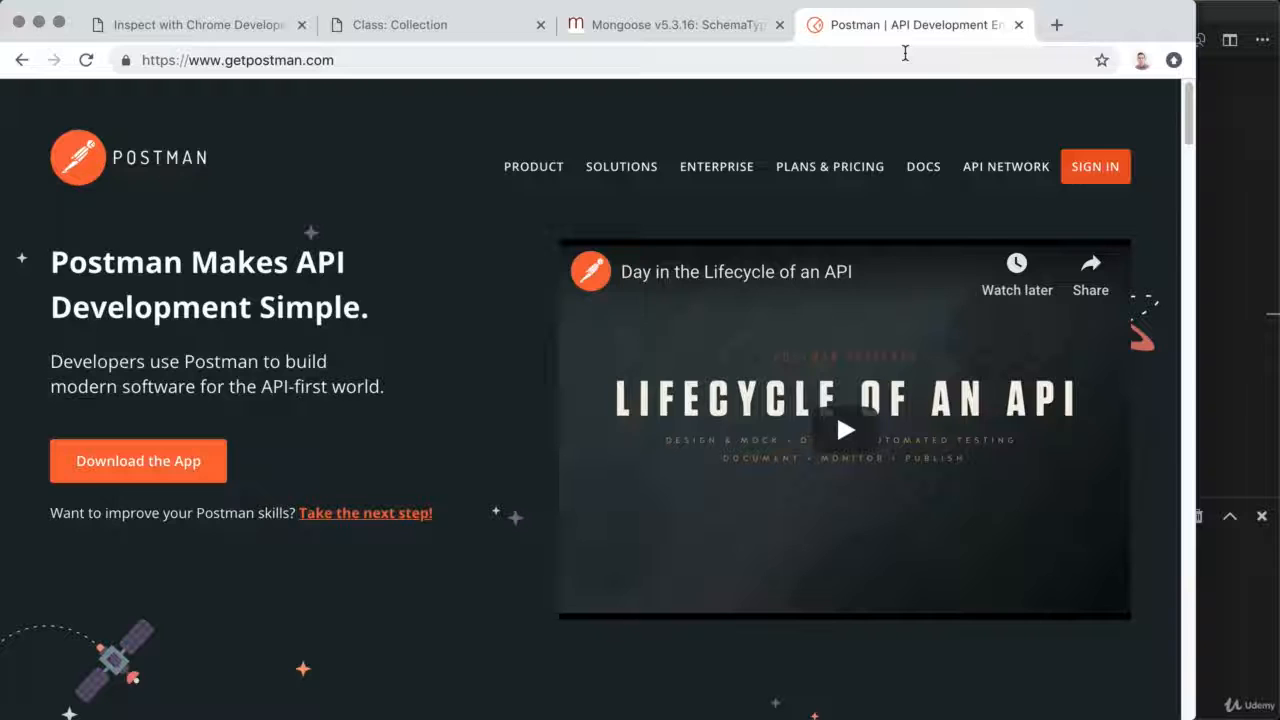
Step: Go to the Postman app download page and download Postman for Mac
left_click(193, 480)
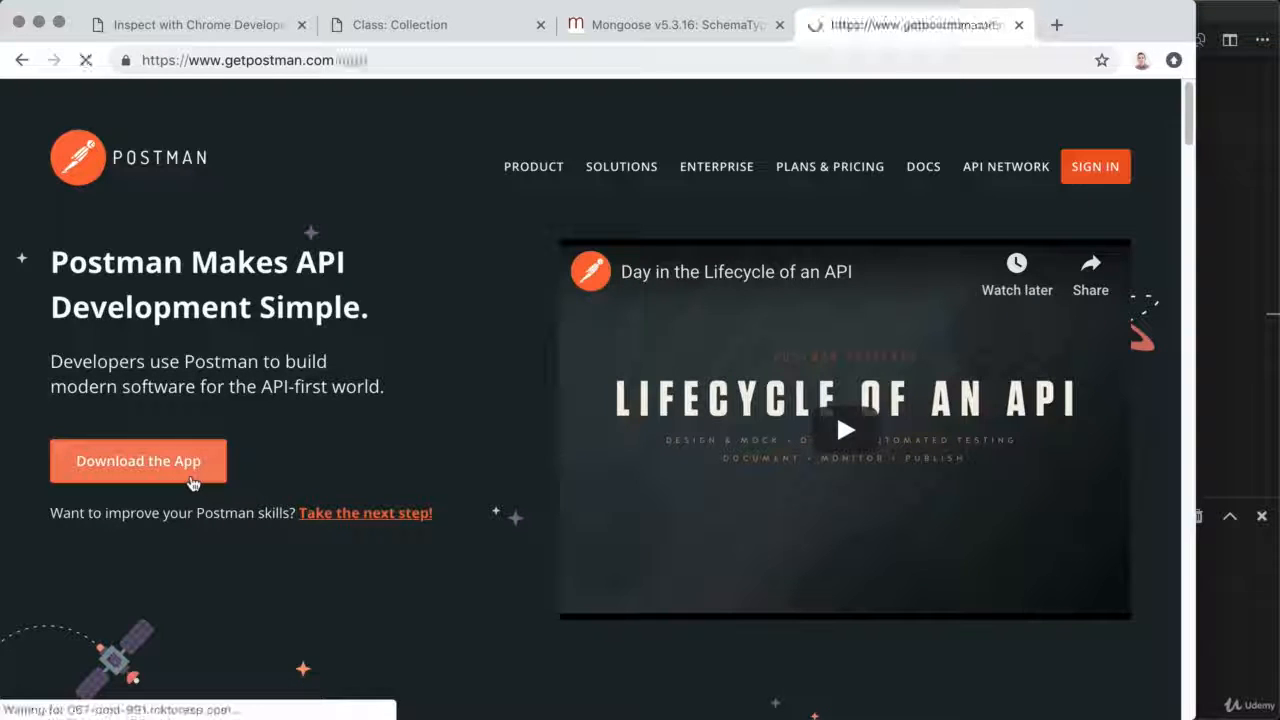
scroll(417, 390, "down", 5)
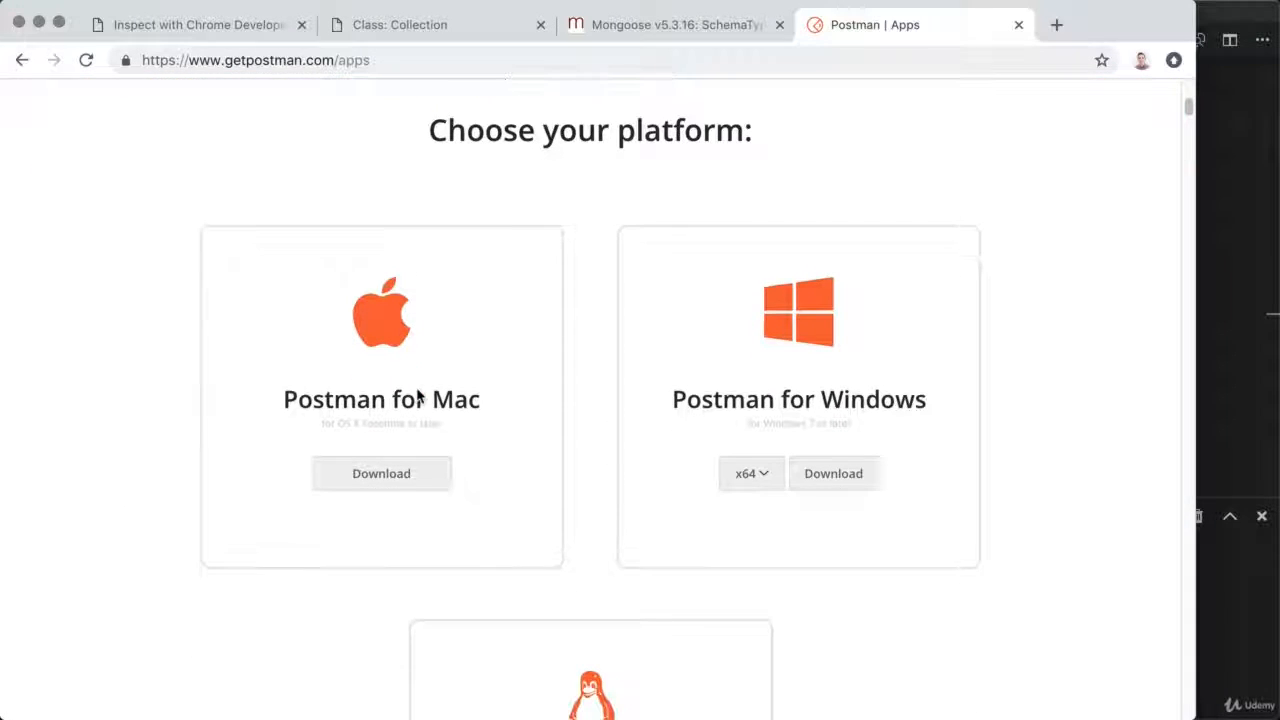
left_click(382, 475)
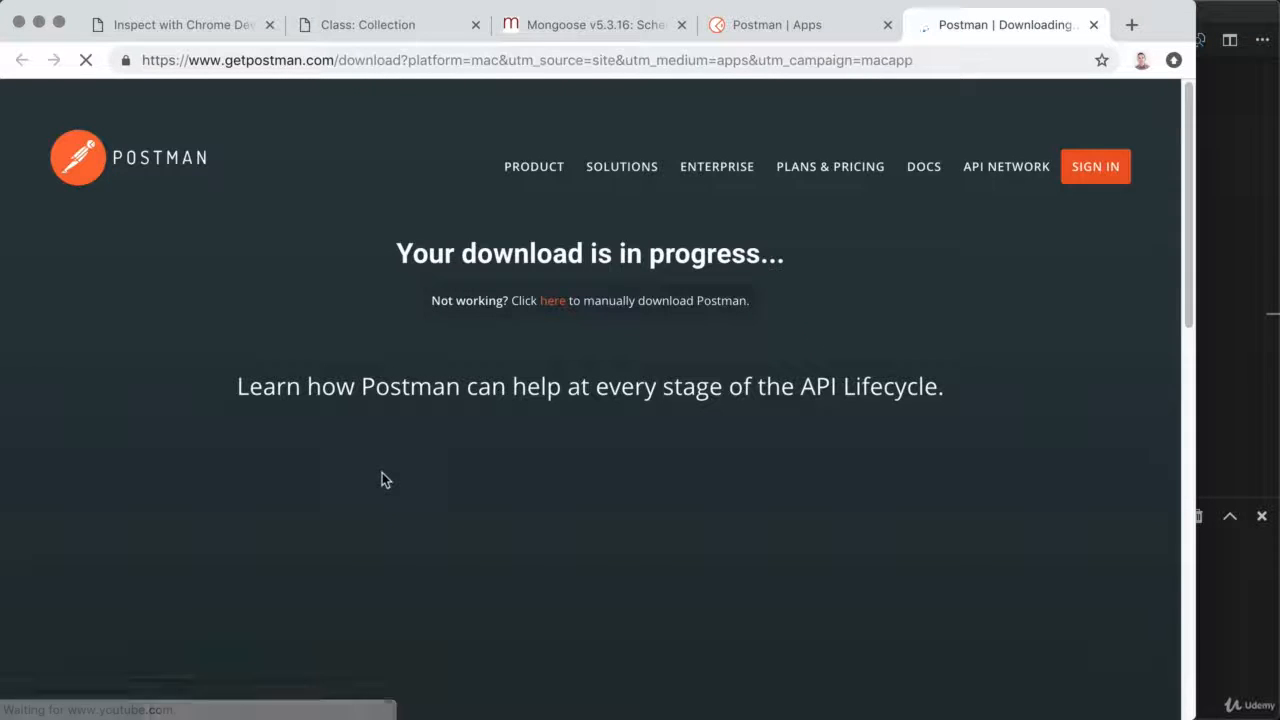
Step: Return to the platform choices, look over the Windows and Linux downloads, and close the download-progress page
left_click(800, 35)
scroll(705, 376, "down", 2)
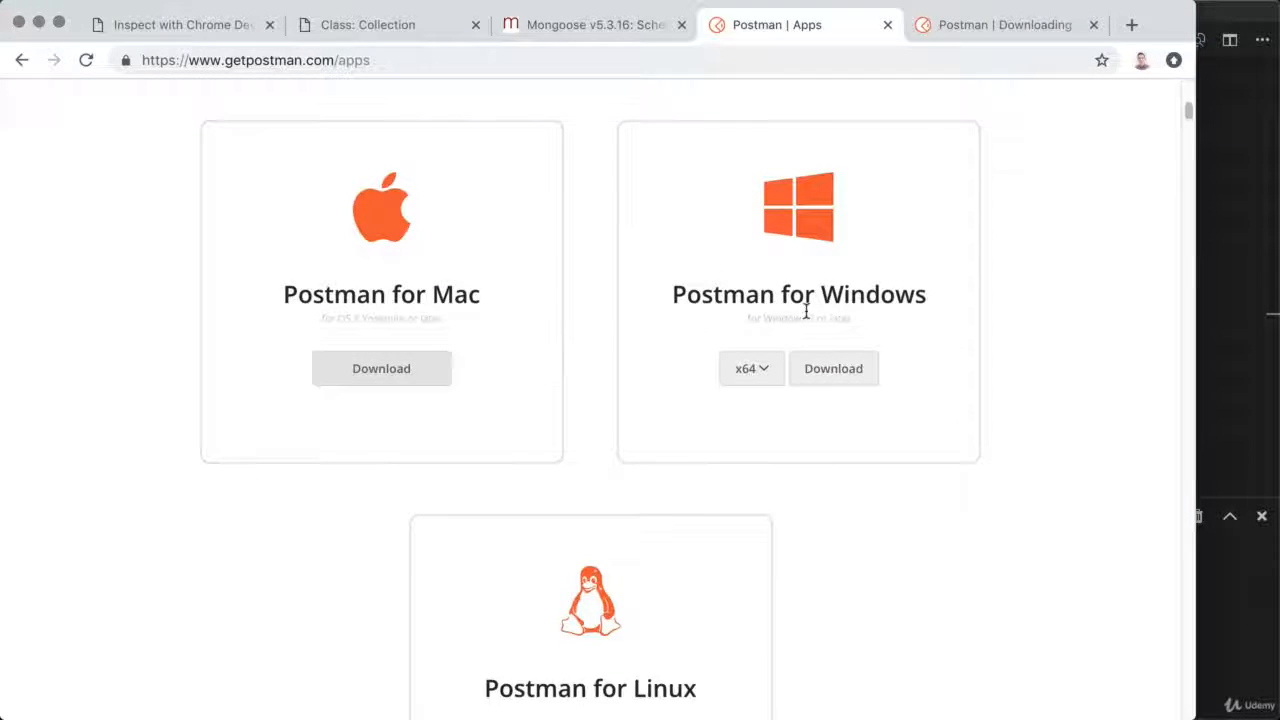
scroll(723, 380, "down", 2)
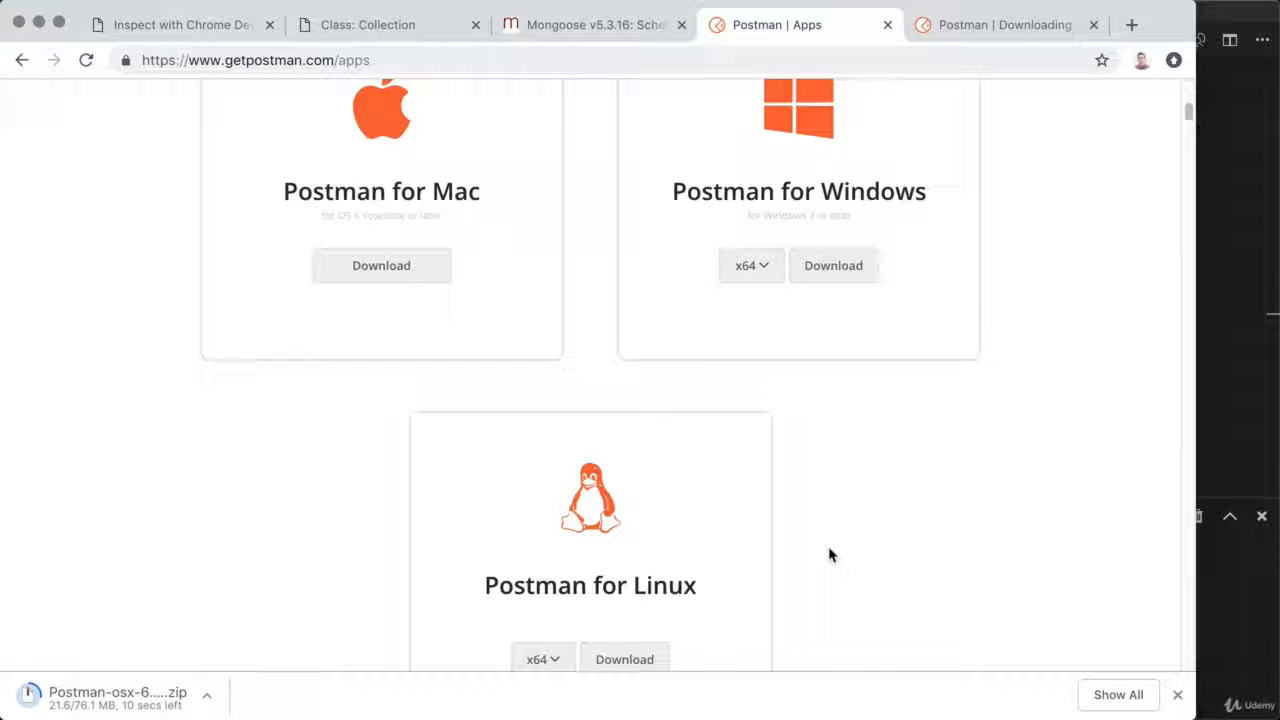
left_click(1094, 26)
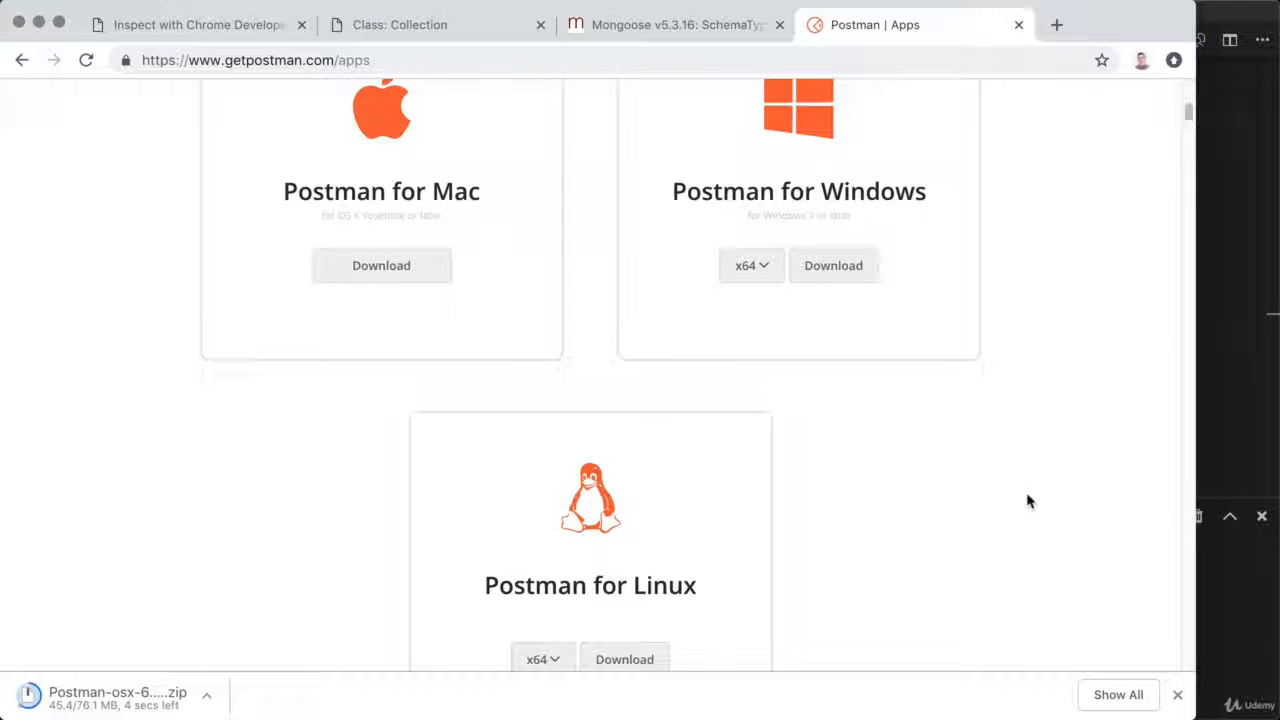
scroll(1028, 501, "up", 2)
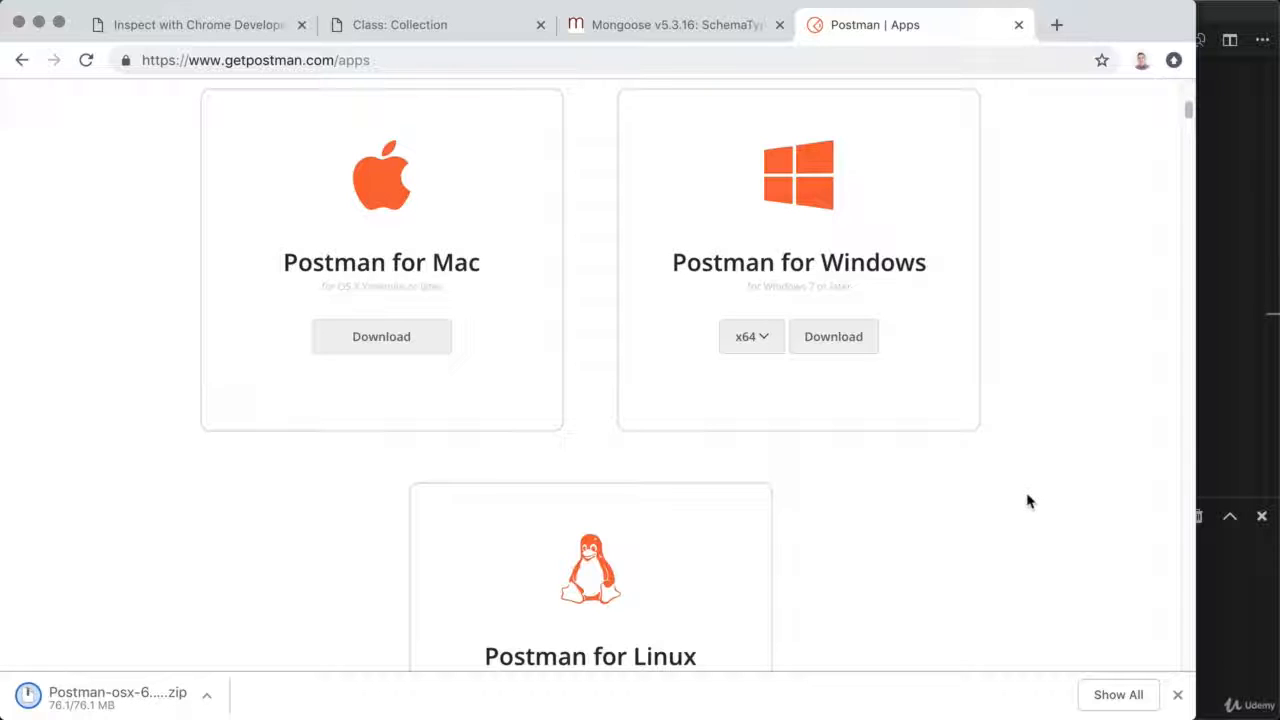
Step: Open the downloaded Postman zip and move the extracted Postman app from Downloads into the Applications folder
left_click(118, 695)
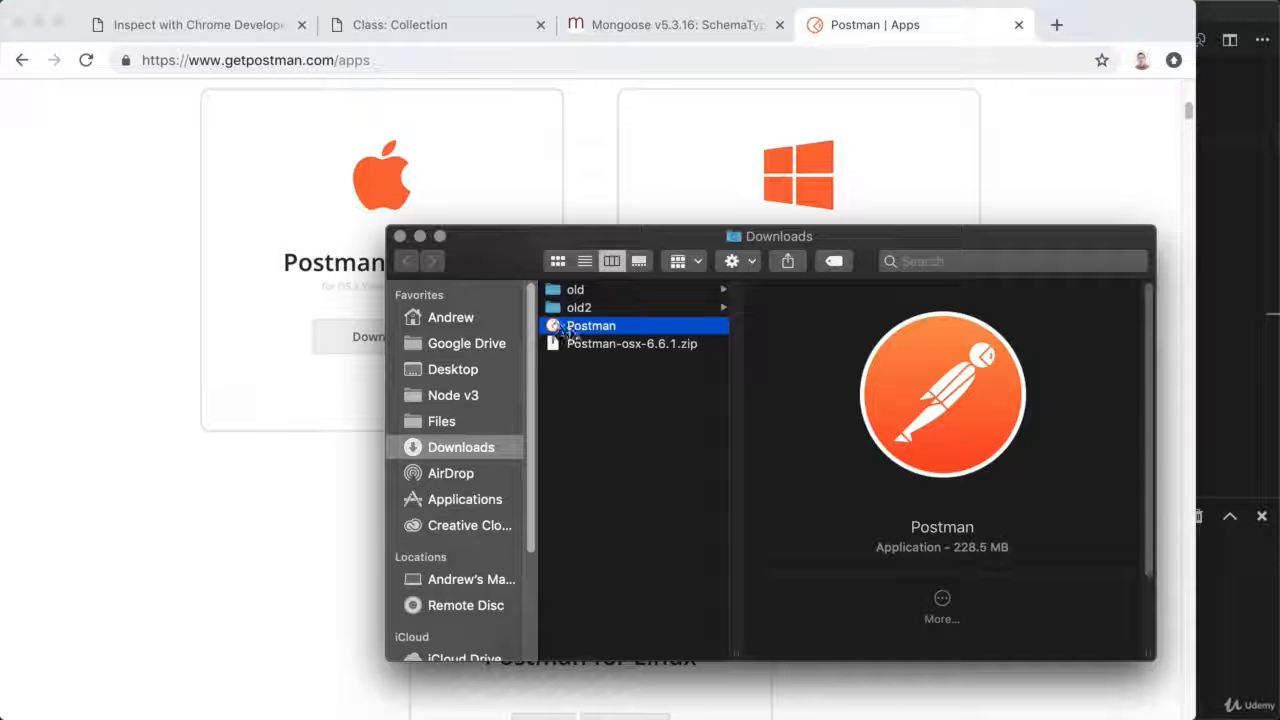
left_click_drag(558, 330, 456, 500)
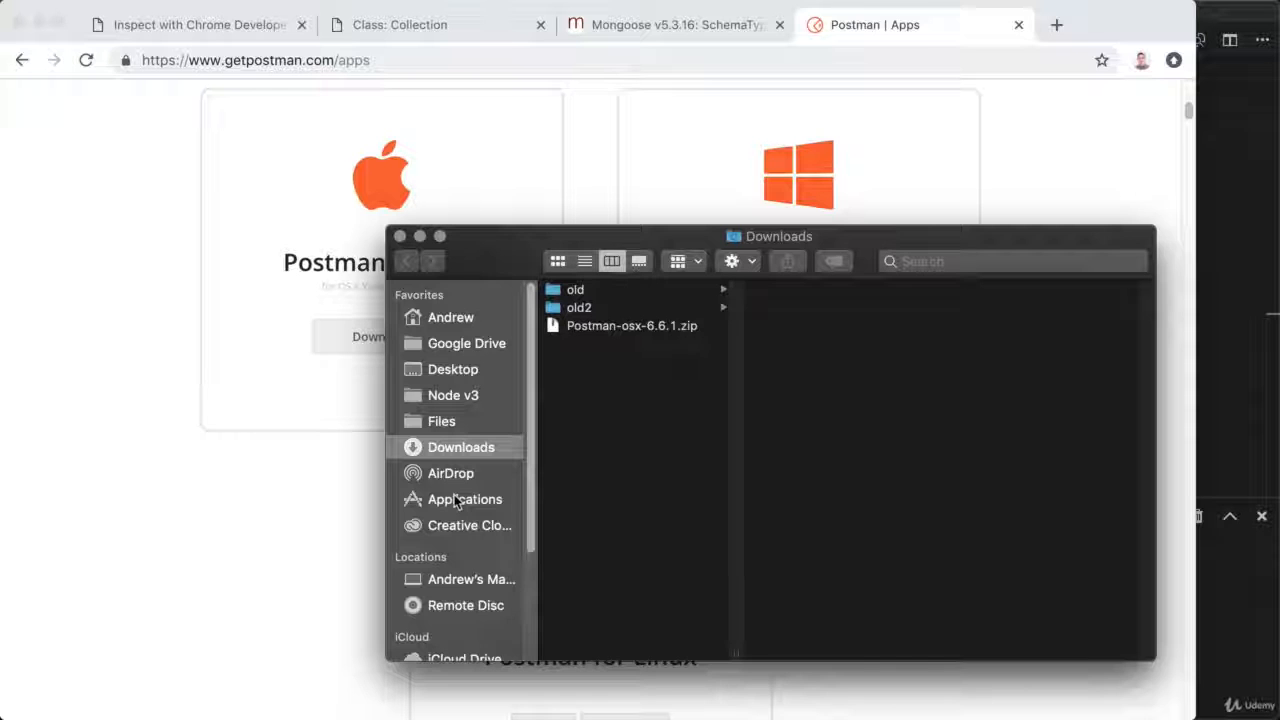
Step: Launch Postman from the Applications folder, allow the downloaded app to open, and skip signing in
left_click(460, 502)
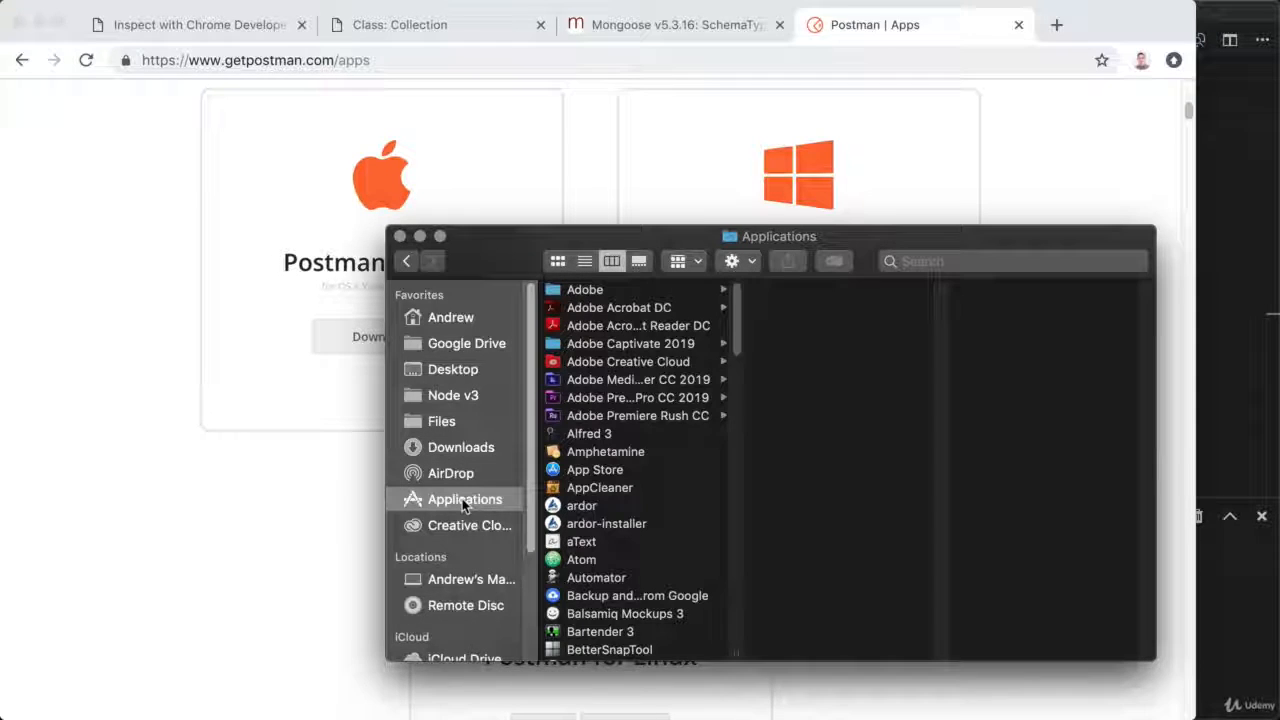
scroll(586, 503, "down", 15)
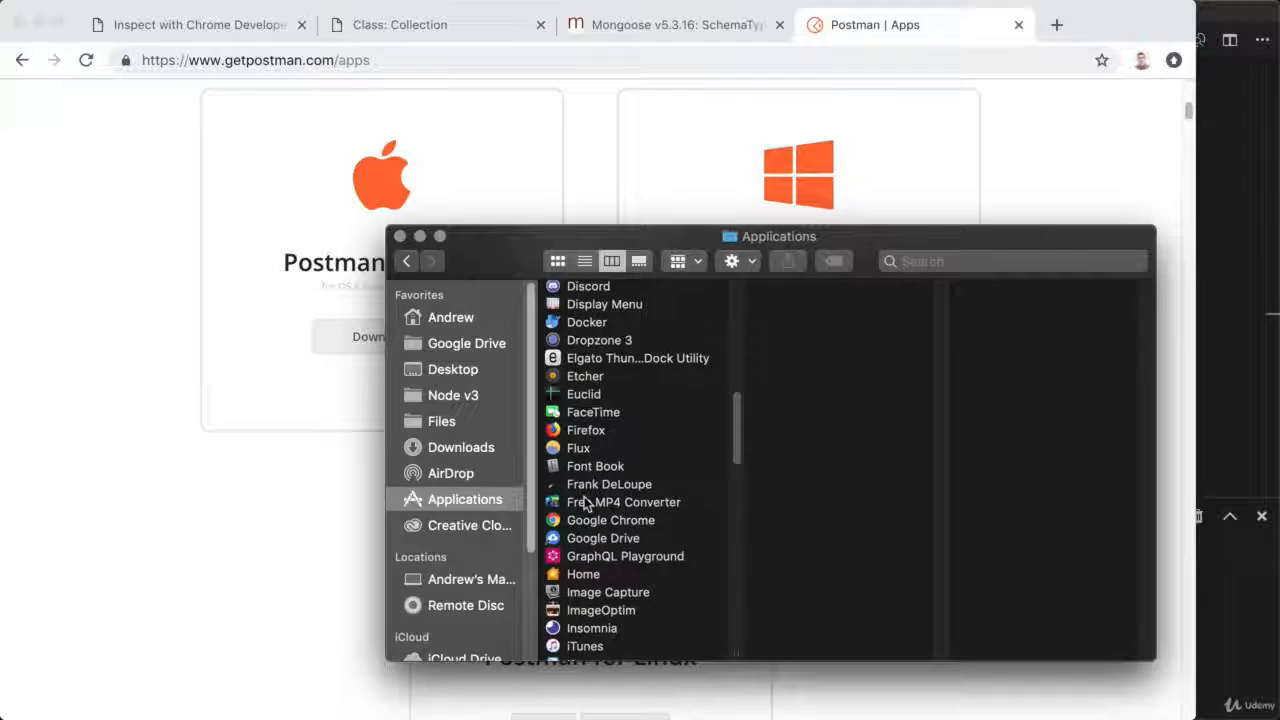
scroll(586, 503, "down", 10)
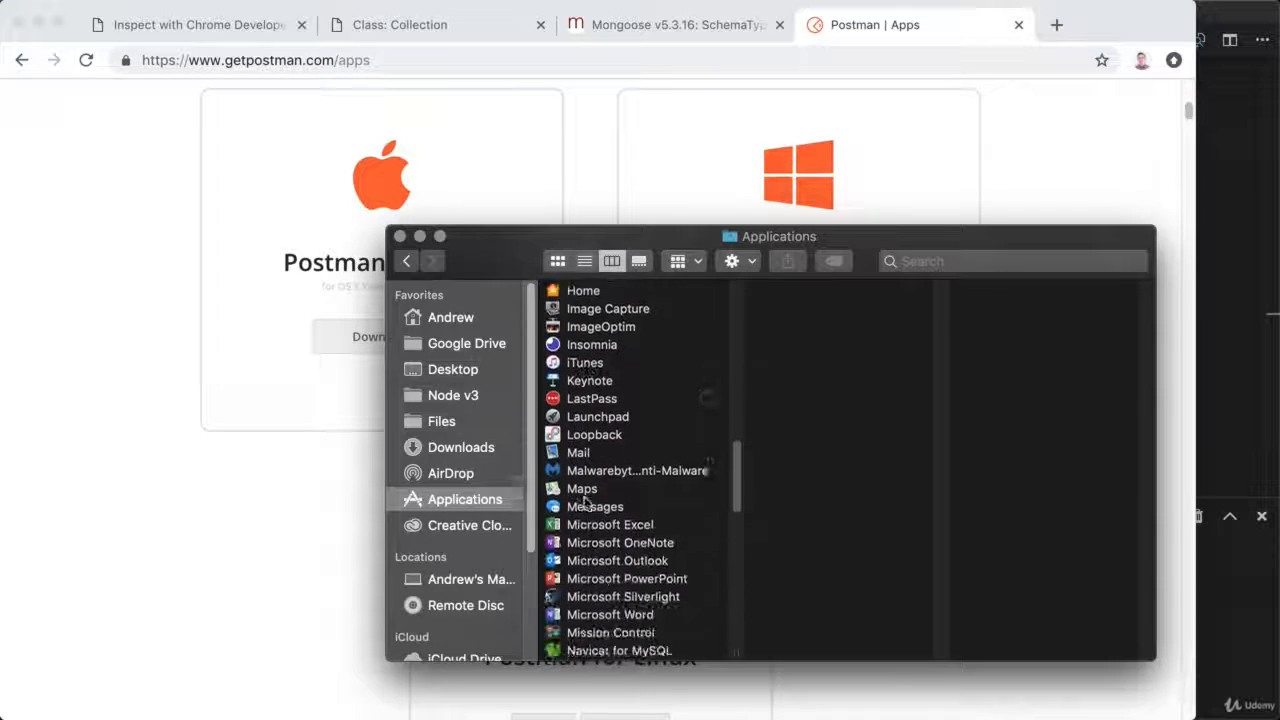
scroll(586, 503, "down", 10)
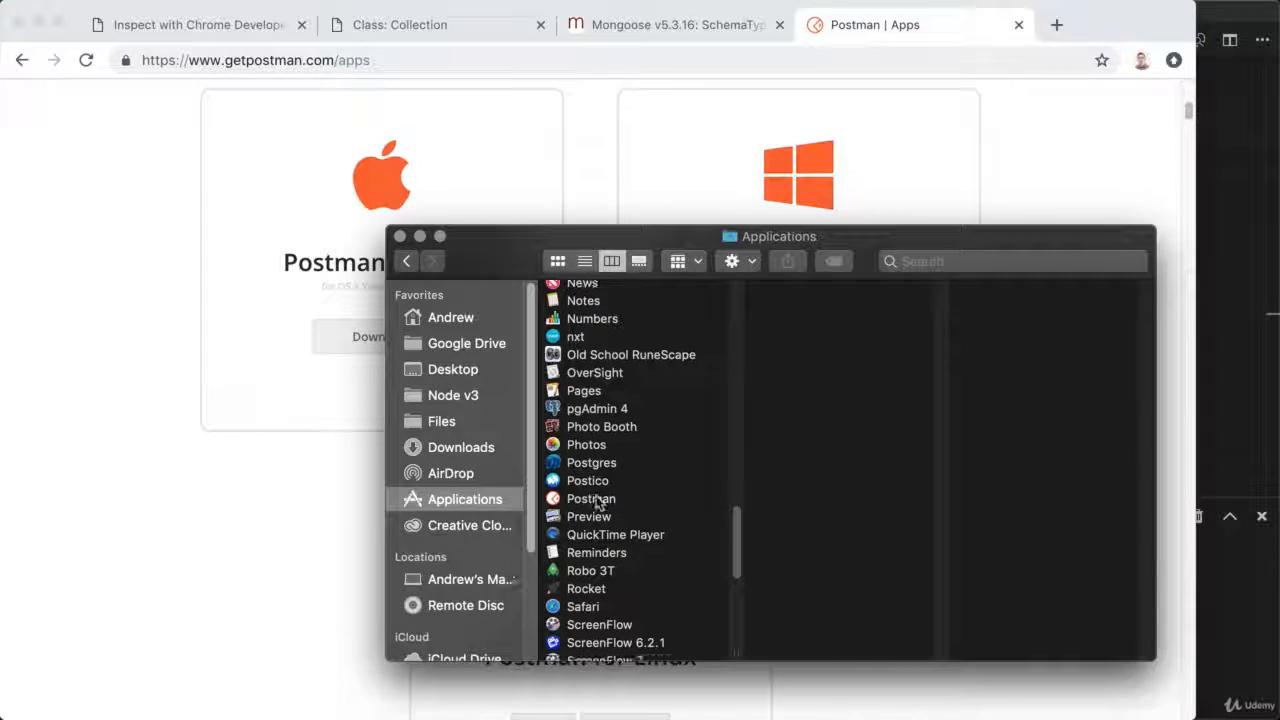
left_click(595, 502)
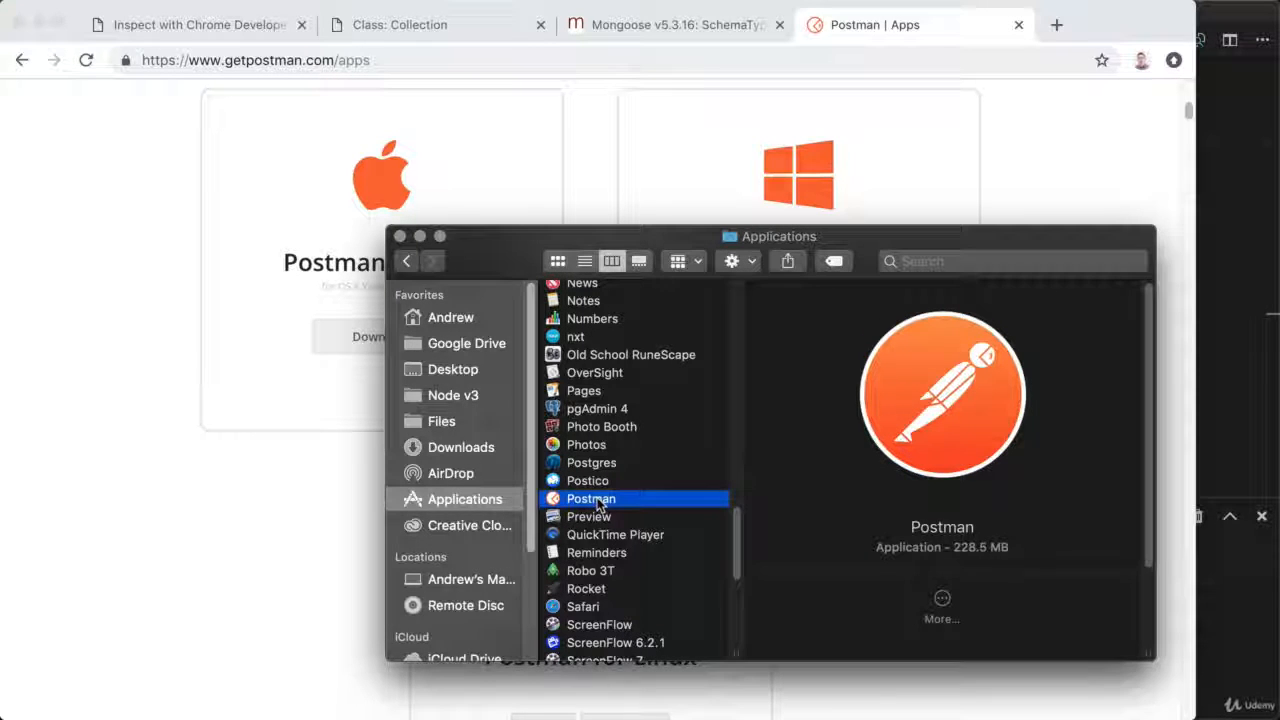
double_click(595, 501)
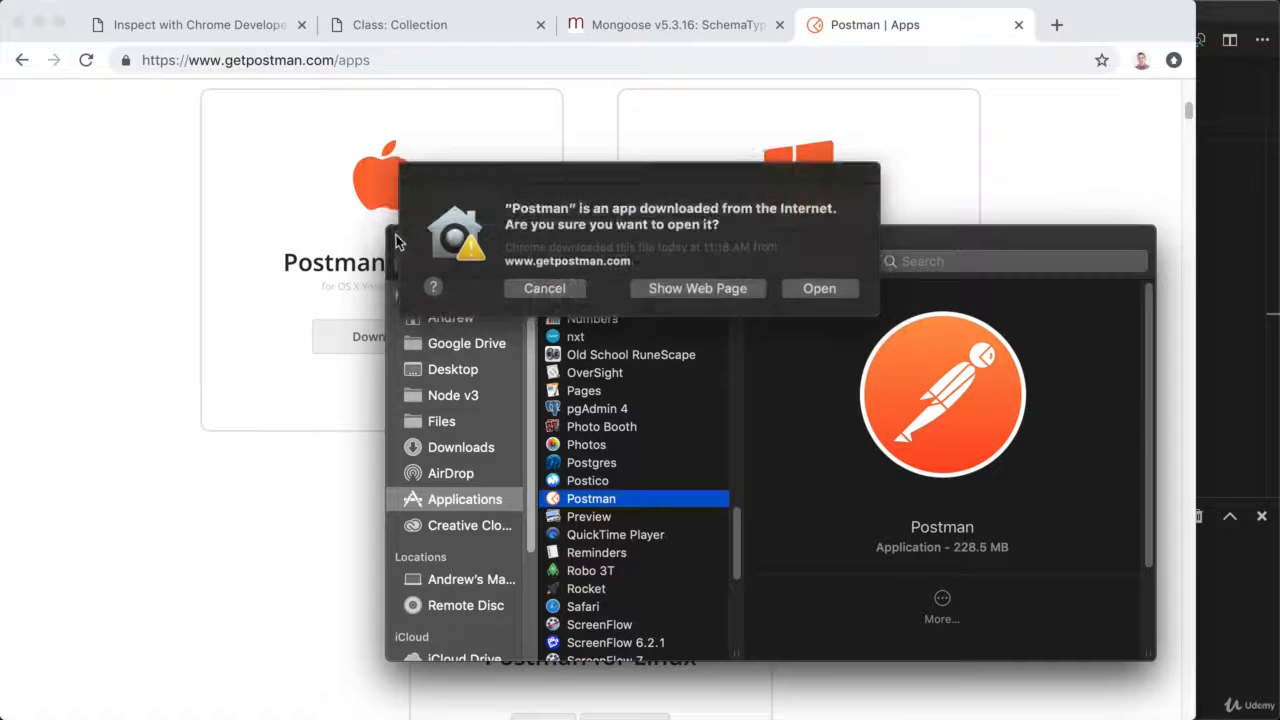
left_click(824, 292)
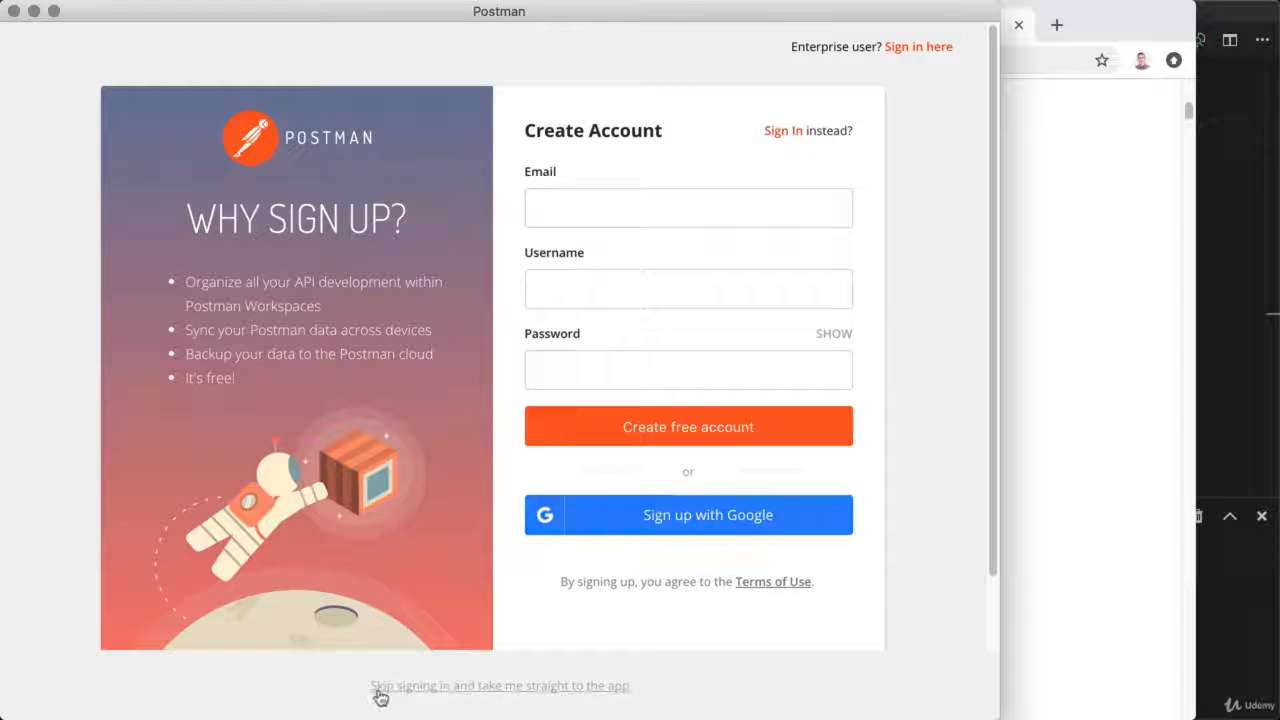
left_click(483, 686)
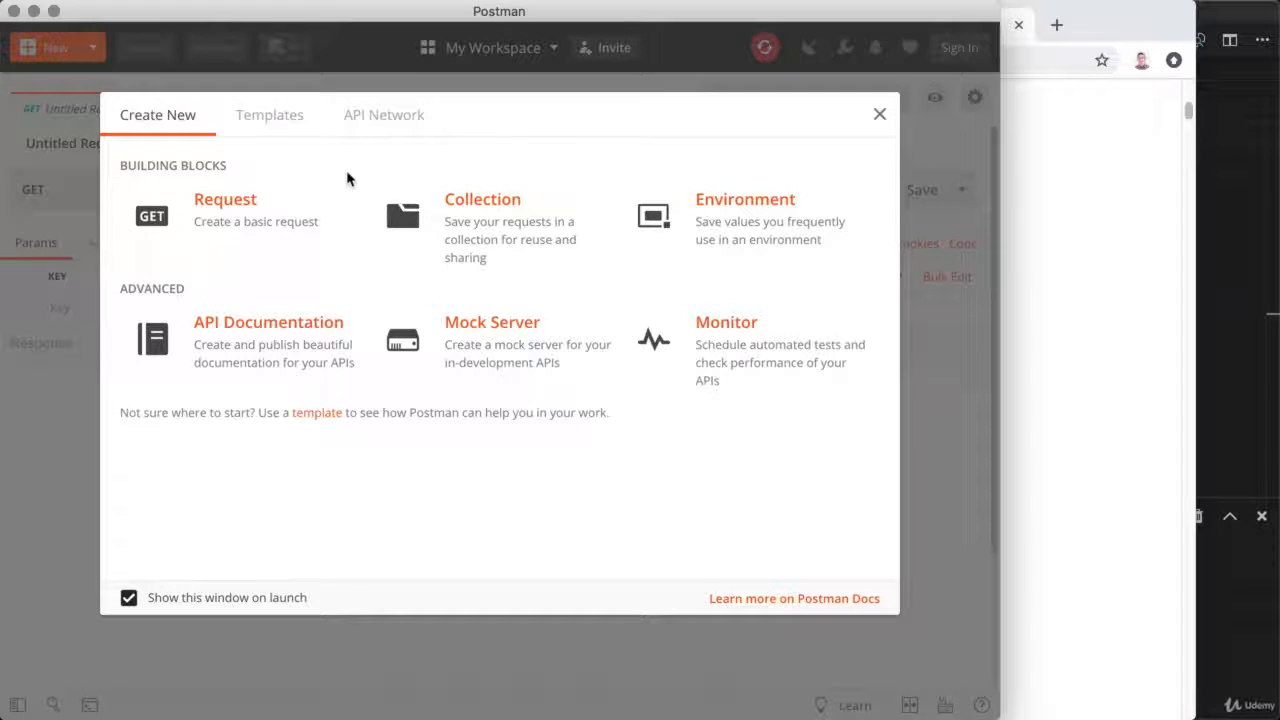
Step: Start a new basic request named "Get Weather", leaving its description empty
left_click(220, 215)
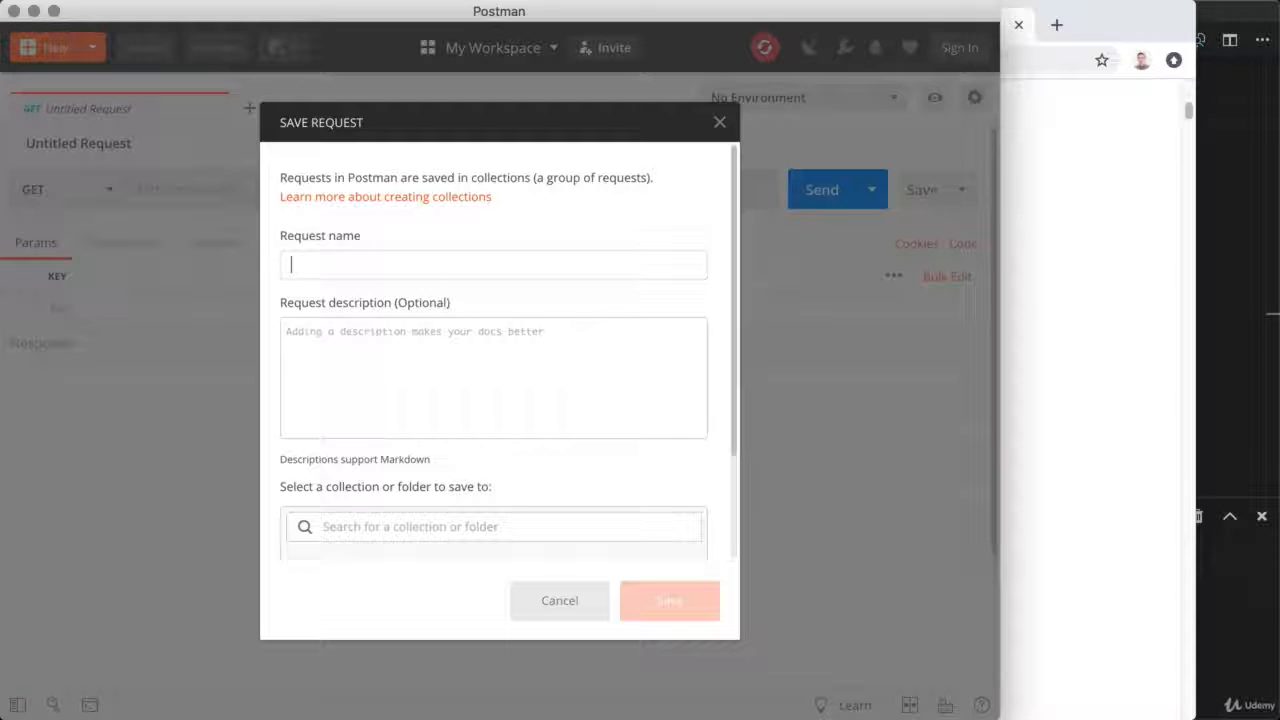
type("Get Weather")
left_click(477, 416)
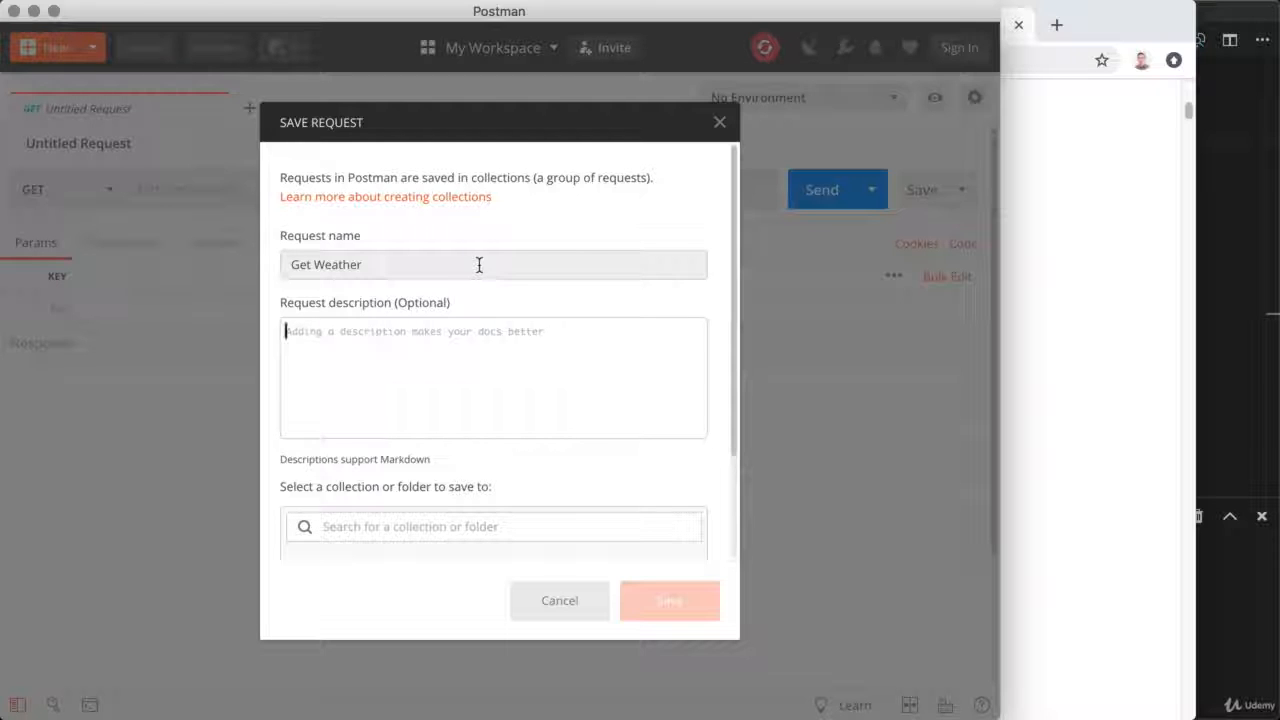
Step: Create a collection named "Weather App" and save the Get Weather request into it
scroll(479, 265, "down", 3)
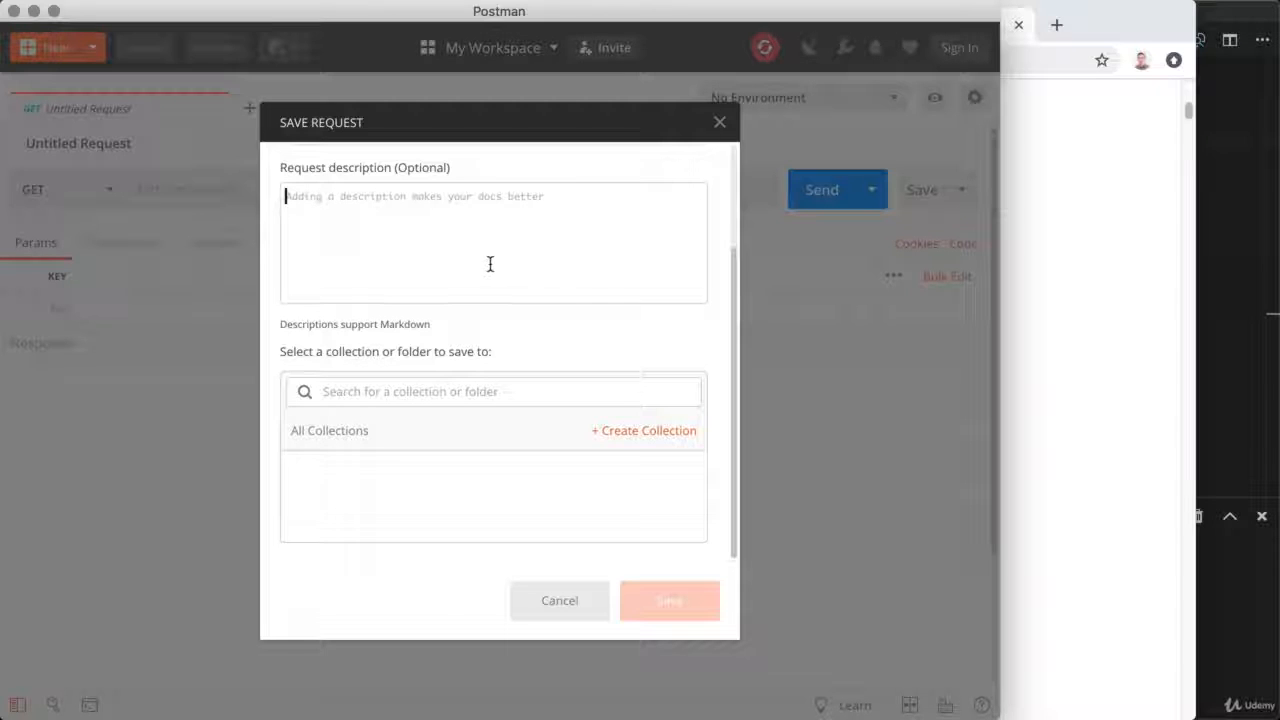
left_click(620, 430)
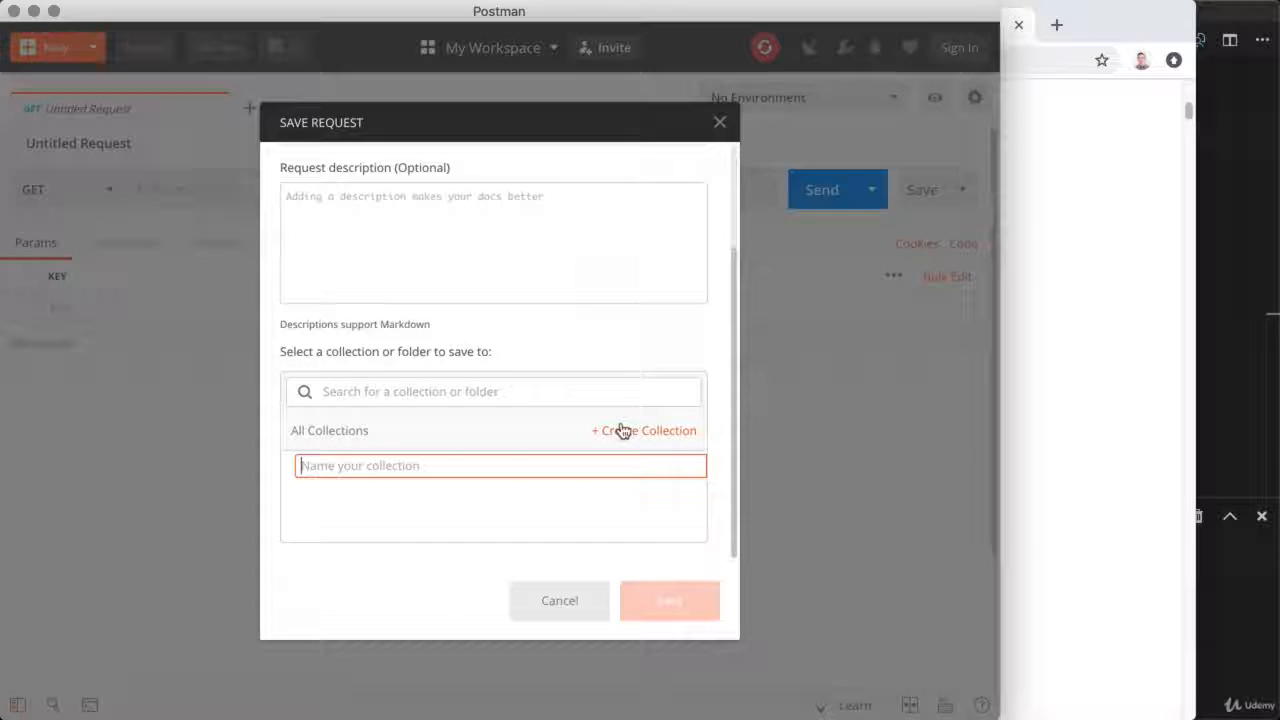
type("W")
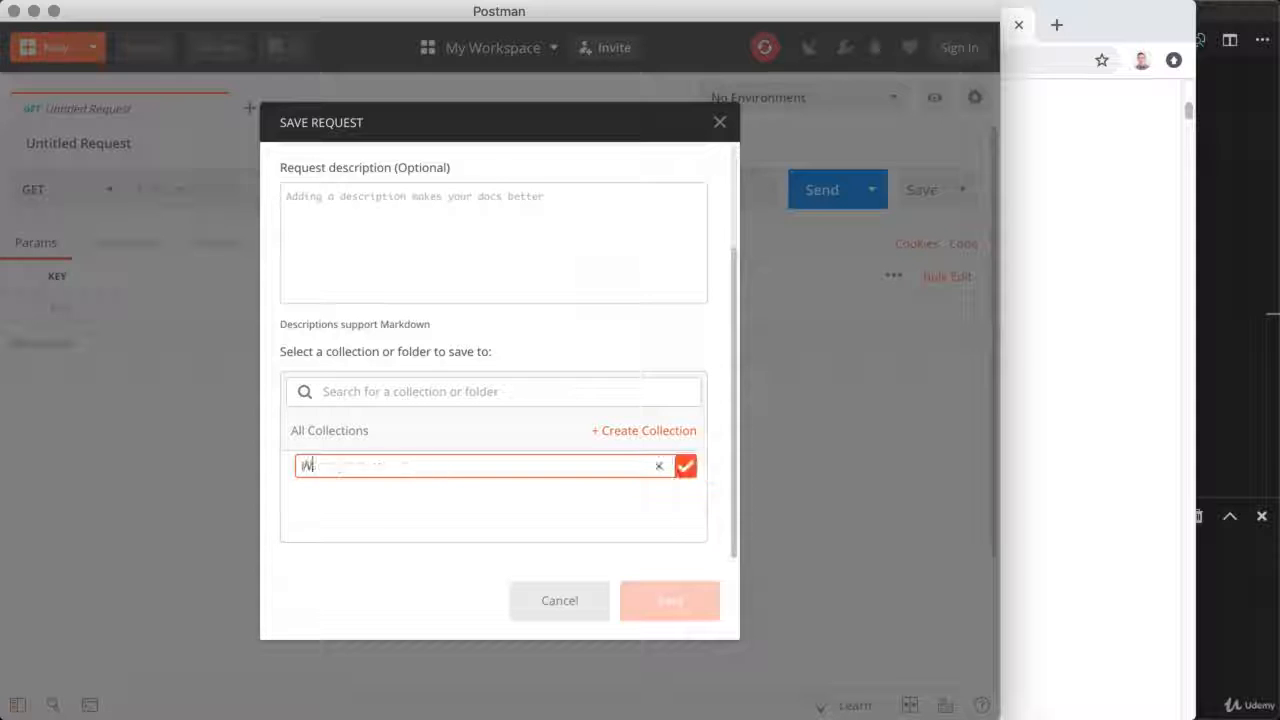
type("eather App")
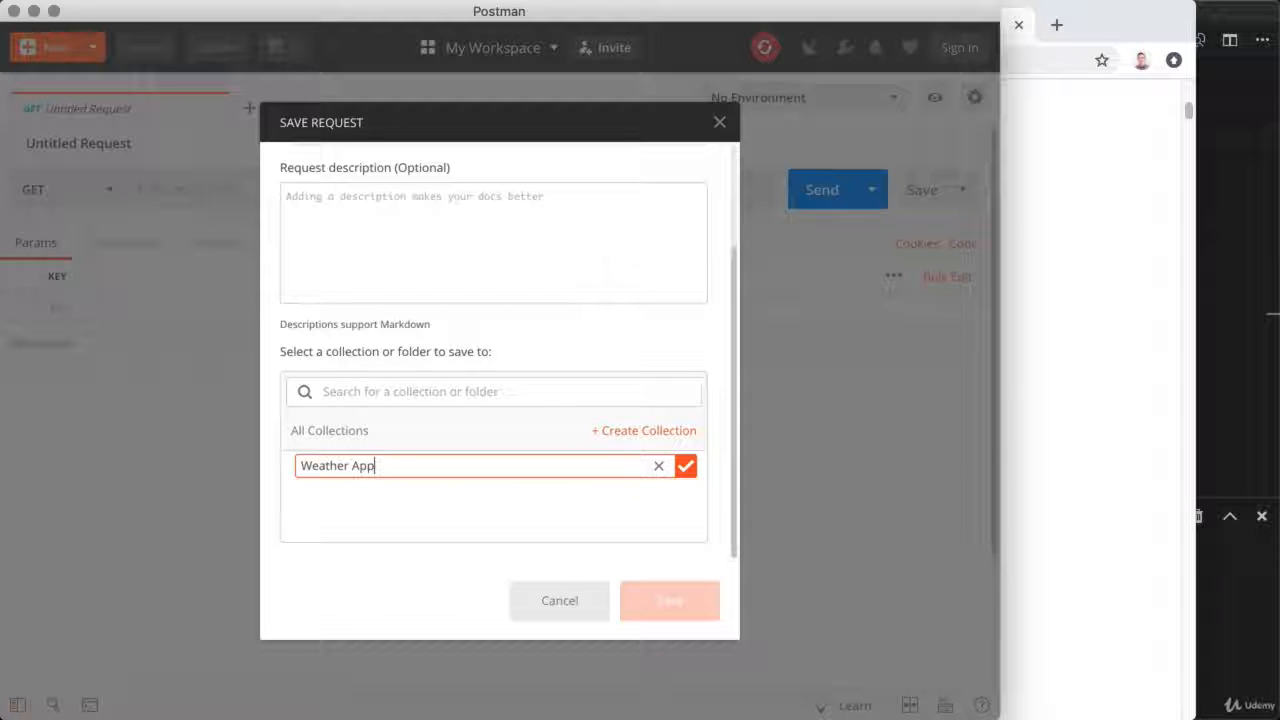
left_click(686, 470)
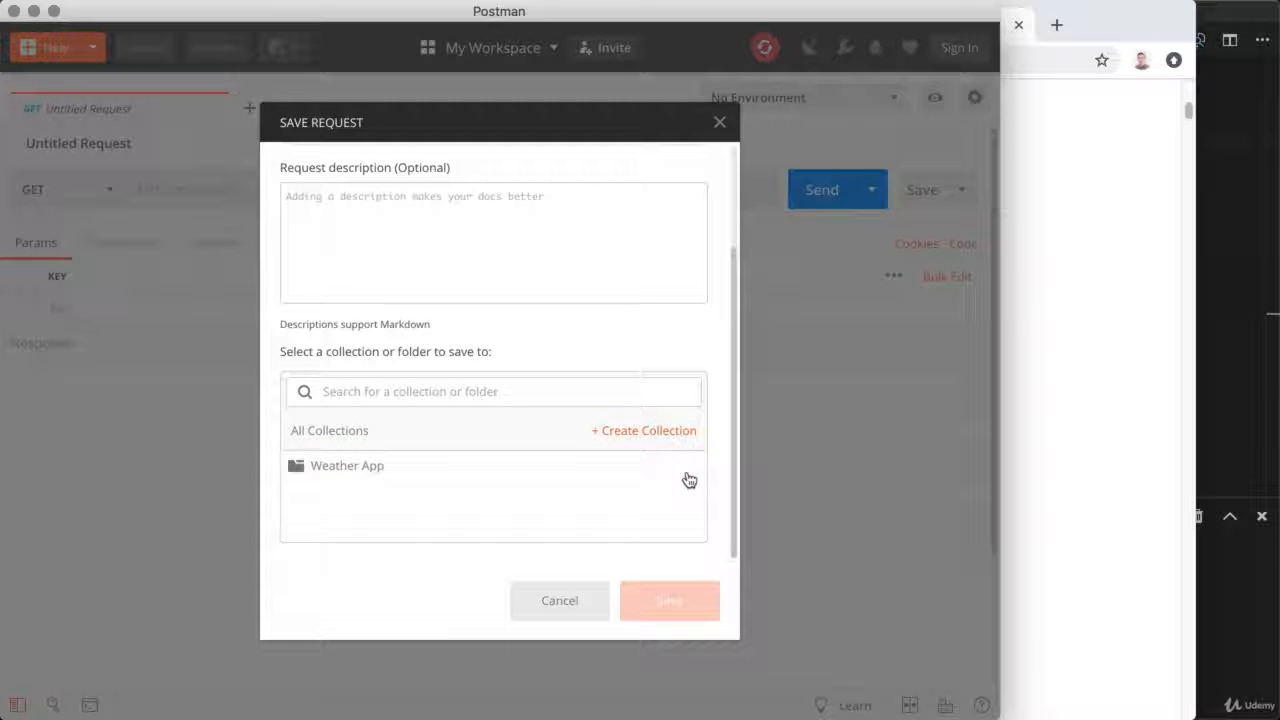
left_click(368, 471)
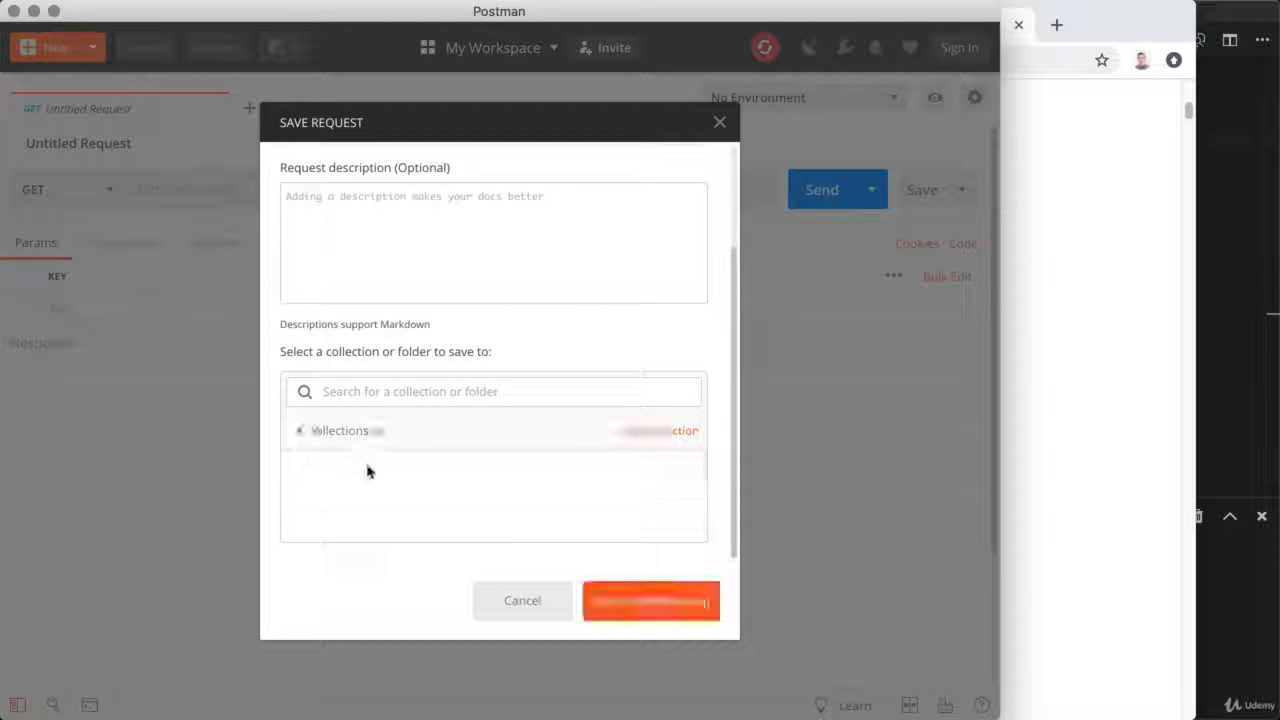
left_click(638, 607)
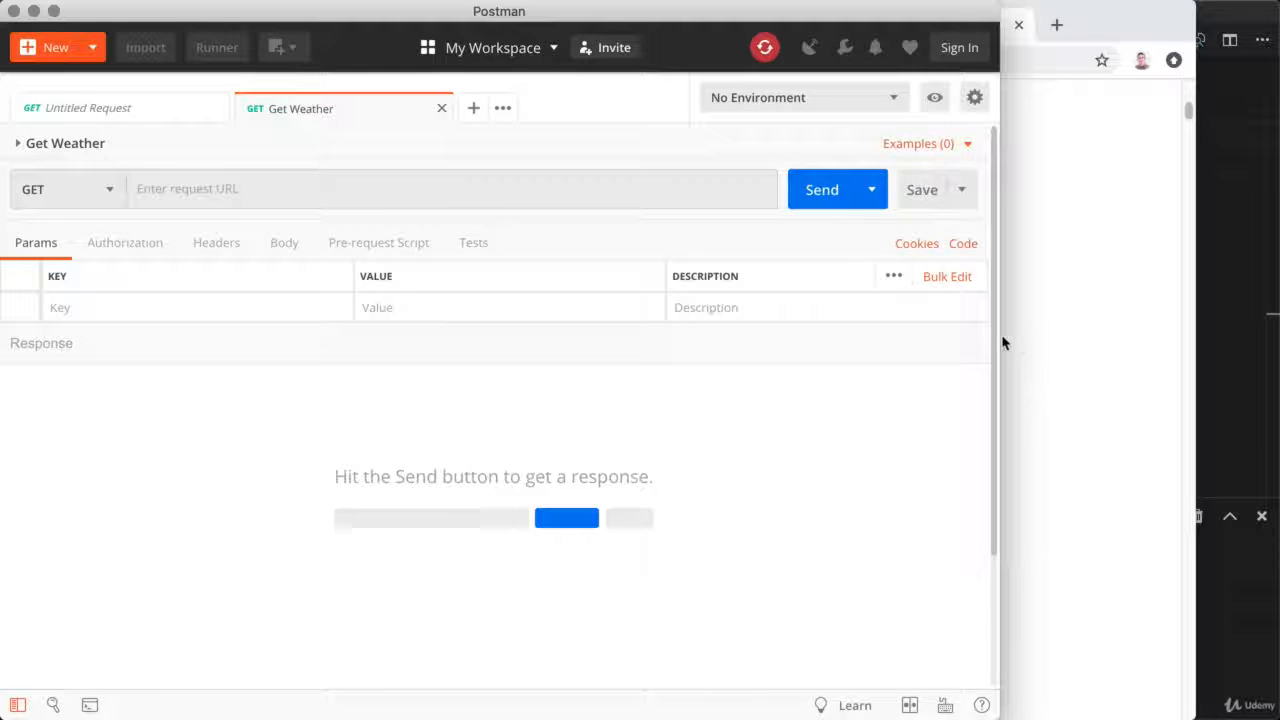
Step: Widen the Postman window and expand the Weather App collection to list its requests
left_click_drag(999, 338, 1195, 317)
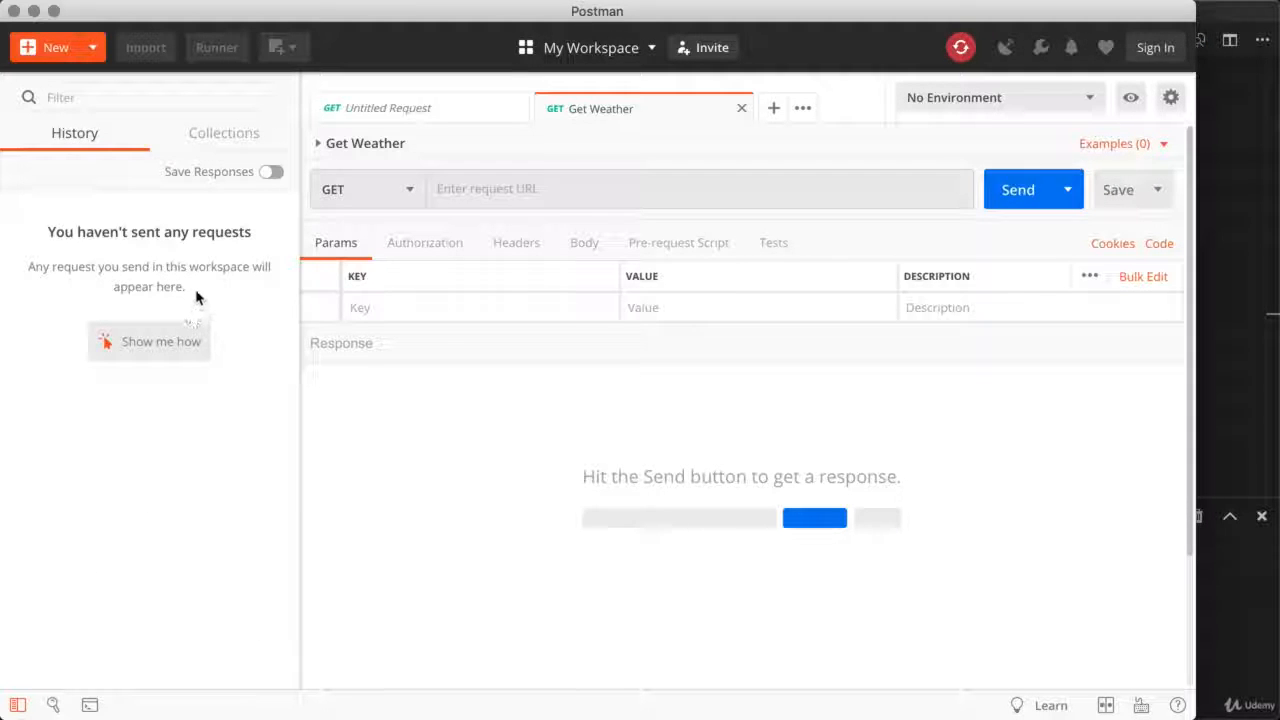
left_click(214, 148)
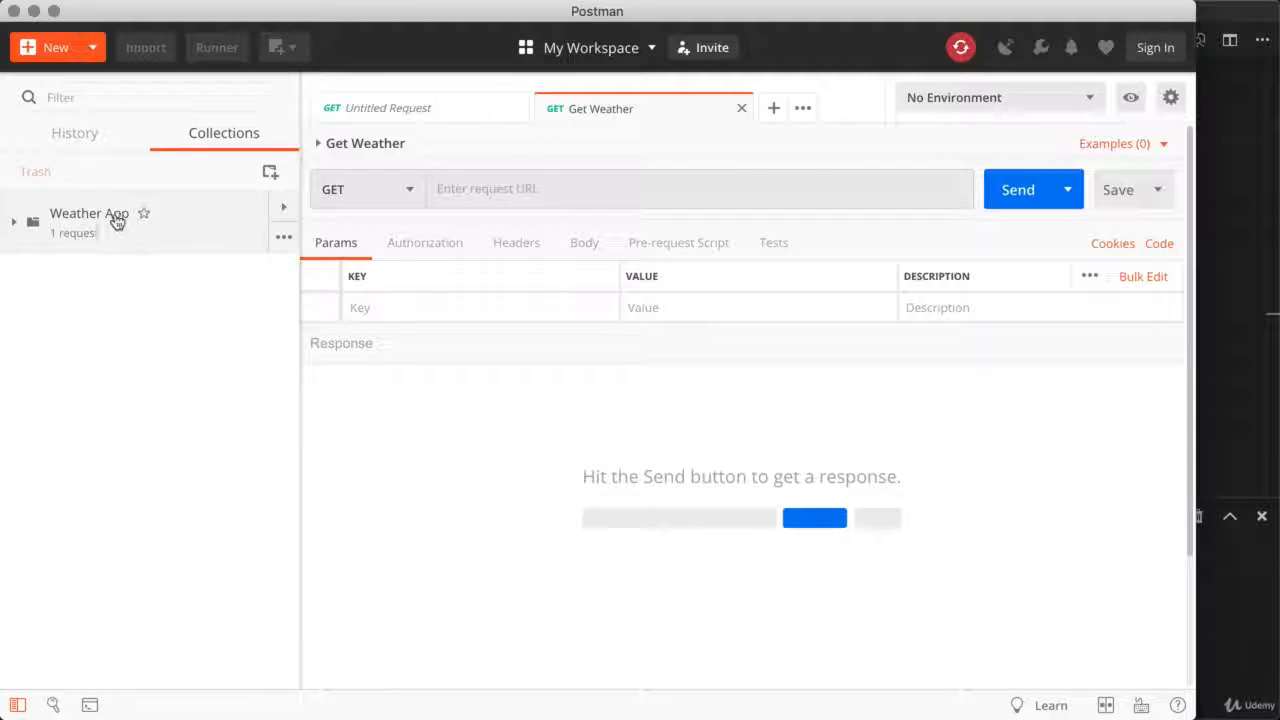
left_click(77, 229)
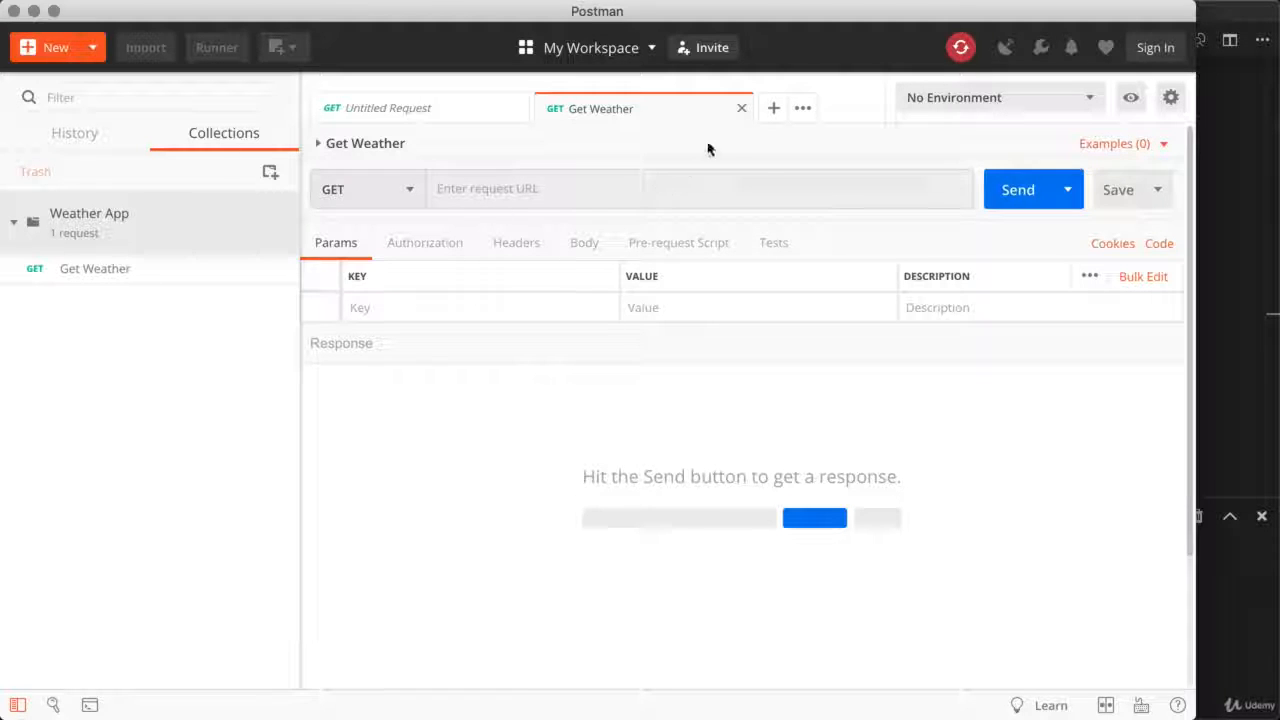
Step: Close the open Get Weather request and reopen it from the Weather App collection
left_click(741, 108)
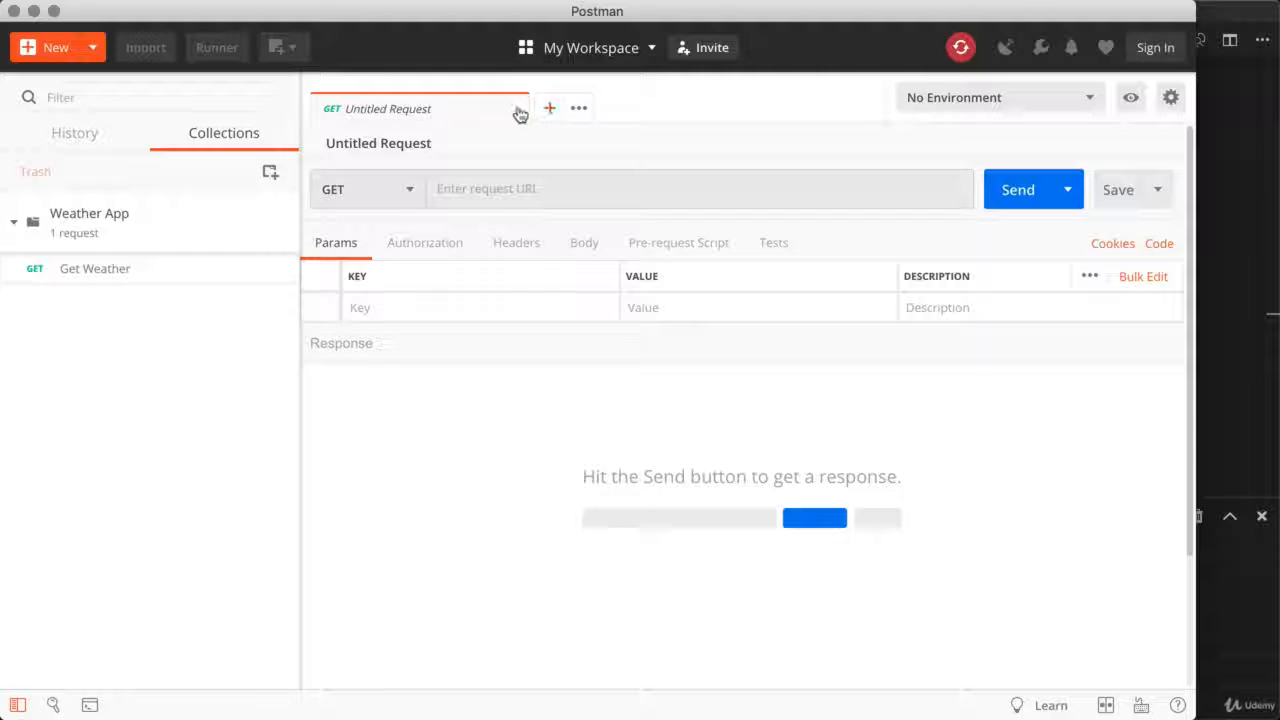
left_click(100, 272)
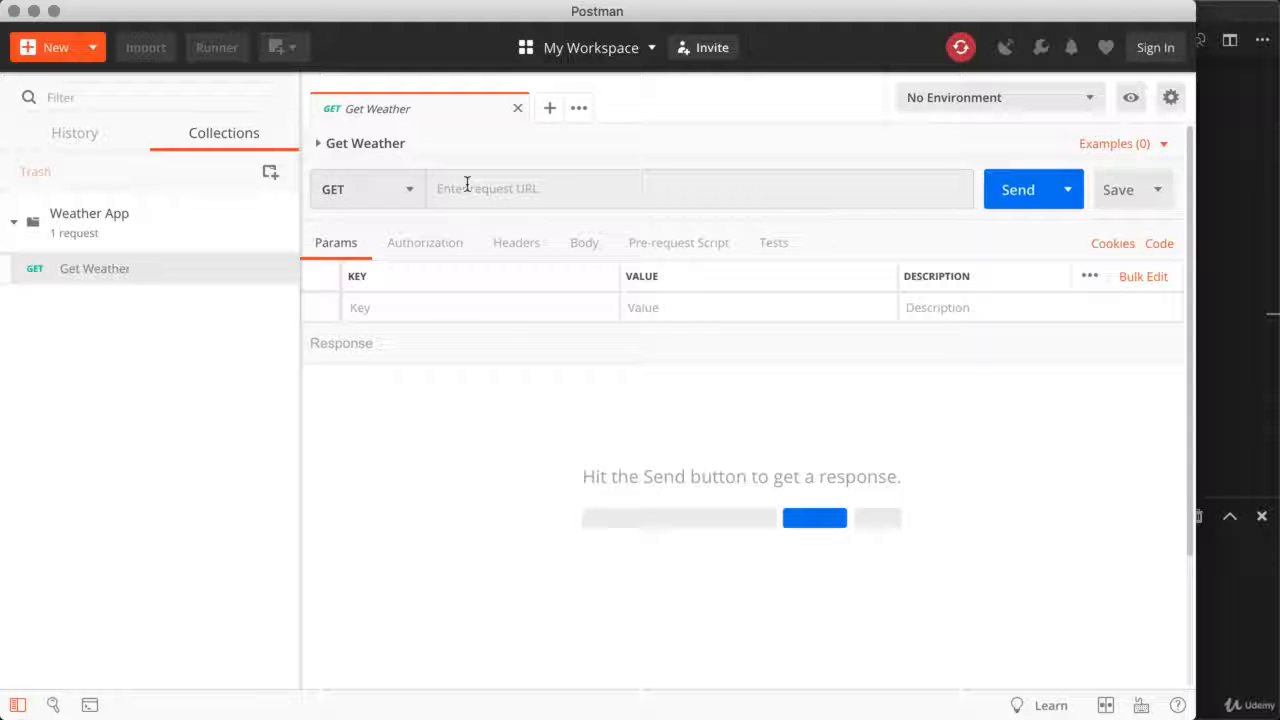
left_click(409, 200)
left_click(410, 200)
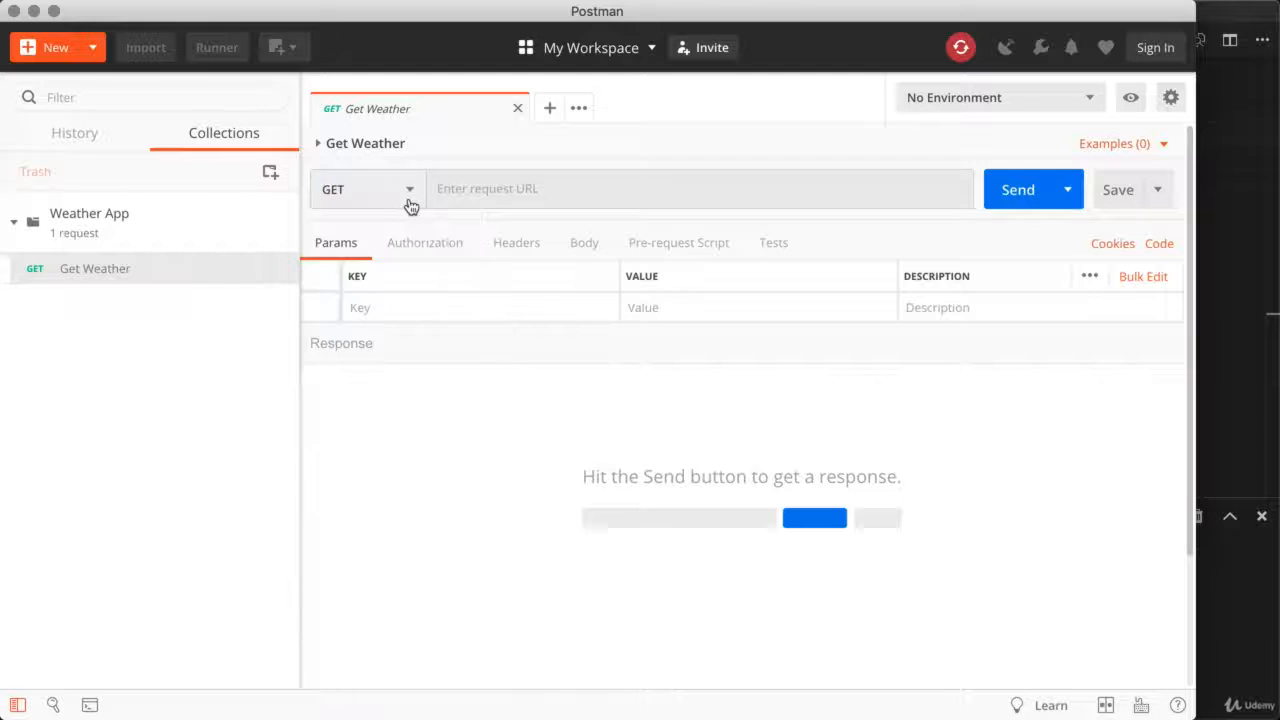
left_click(471, 187)
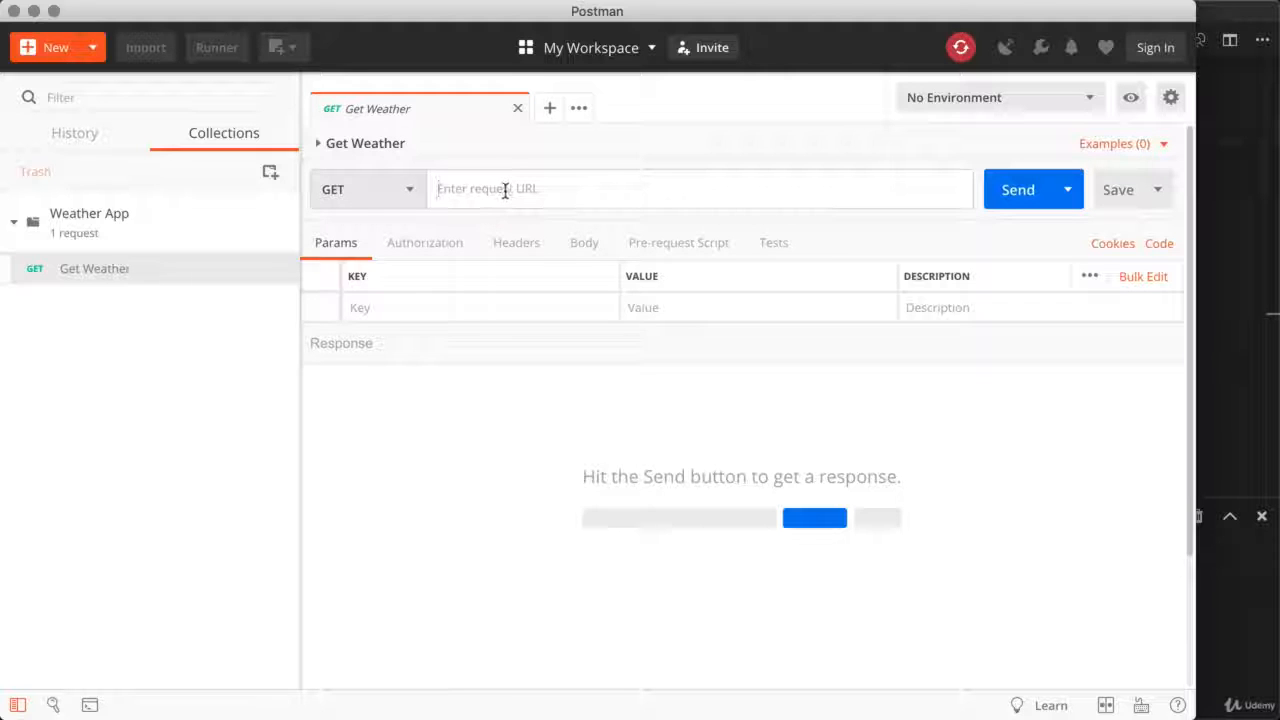
key("super+Tab")
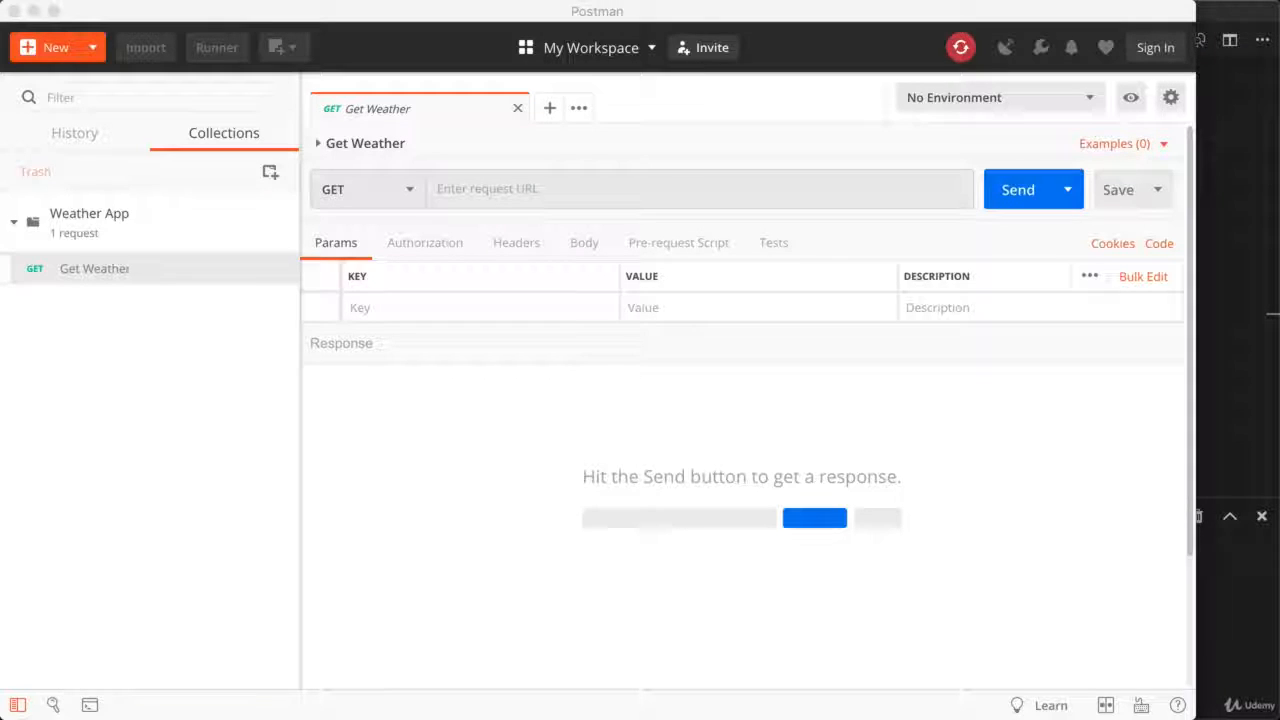
left_click(699, 185)
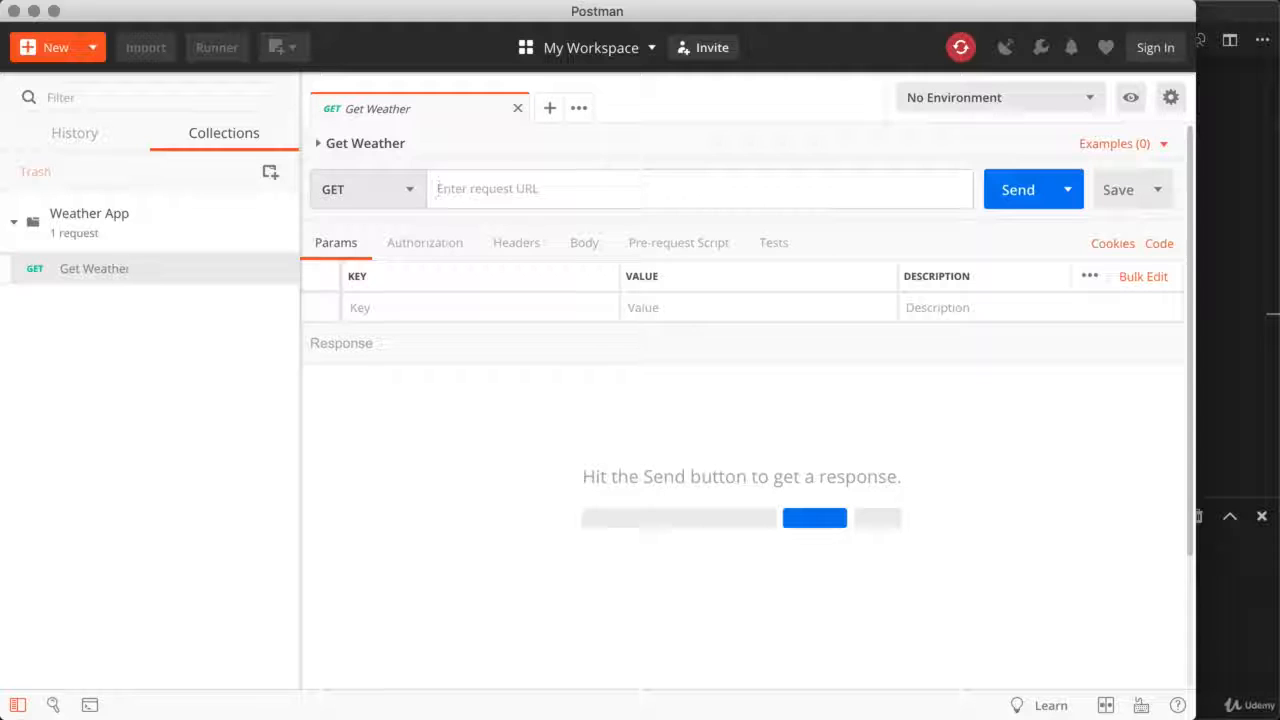
type("https")
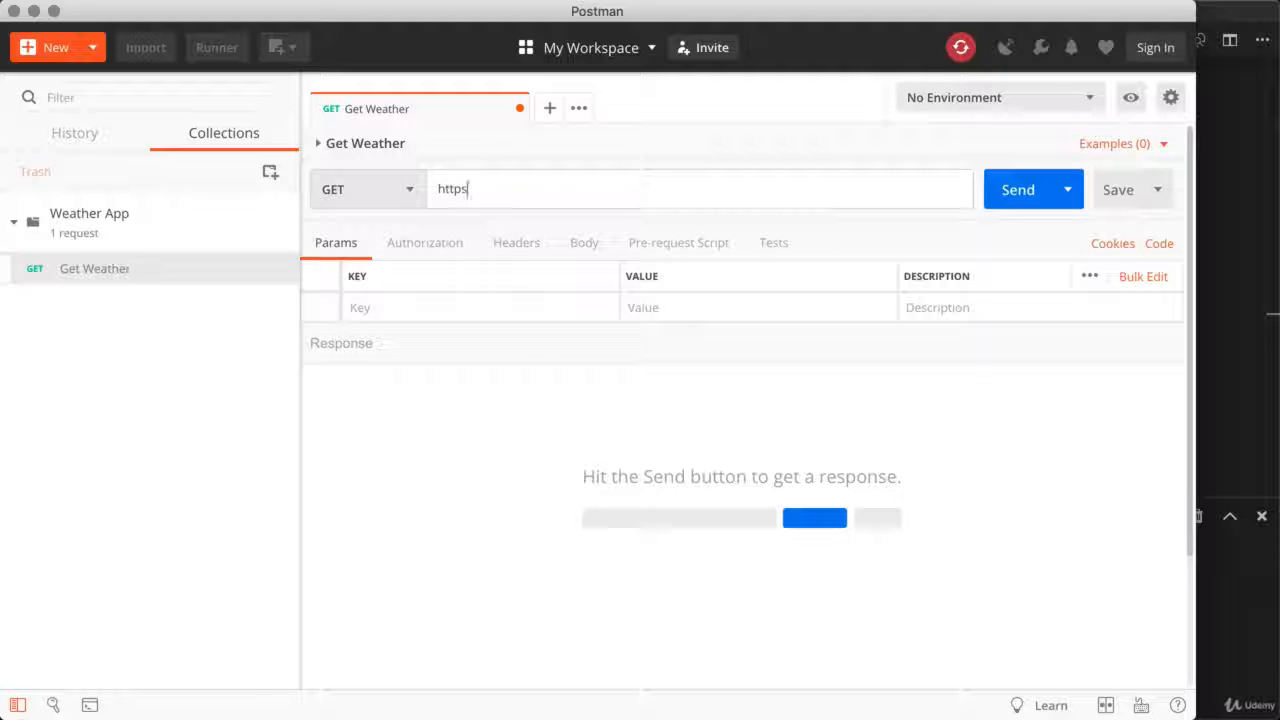
type("://mead-weather-applic")
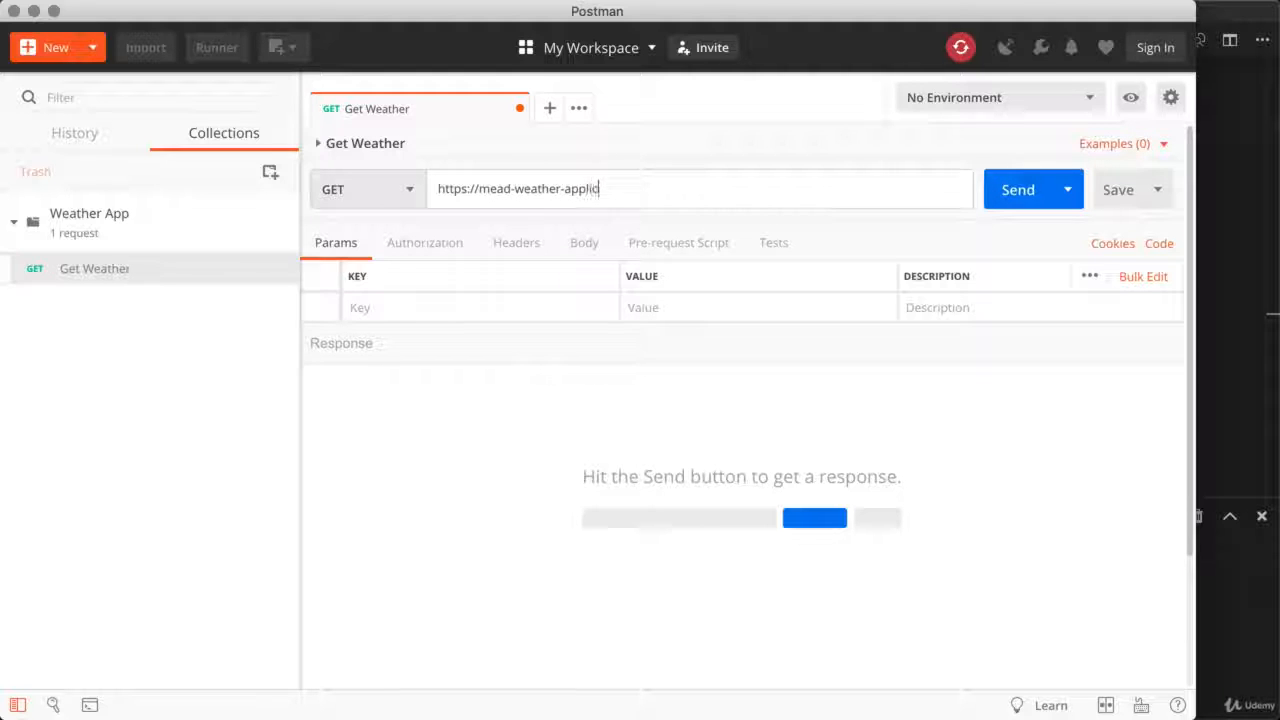
type("ation.herokuapp.com")
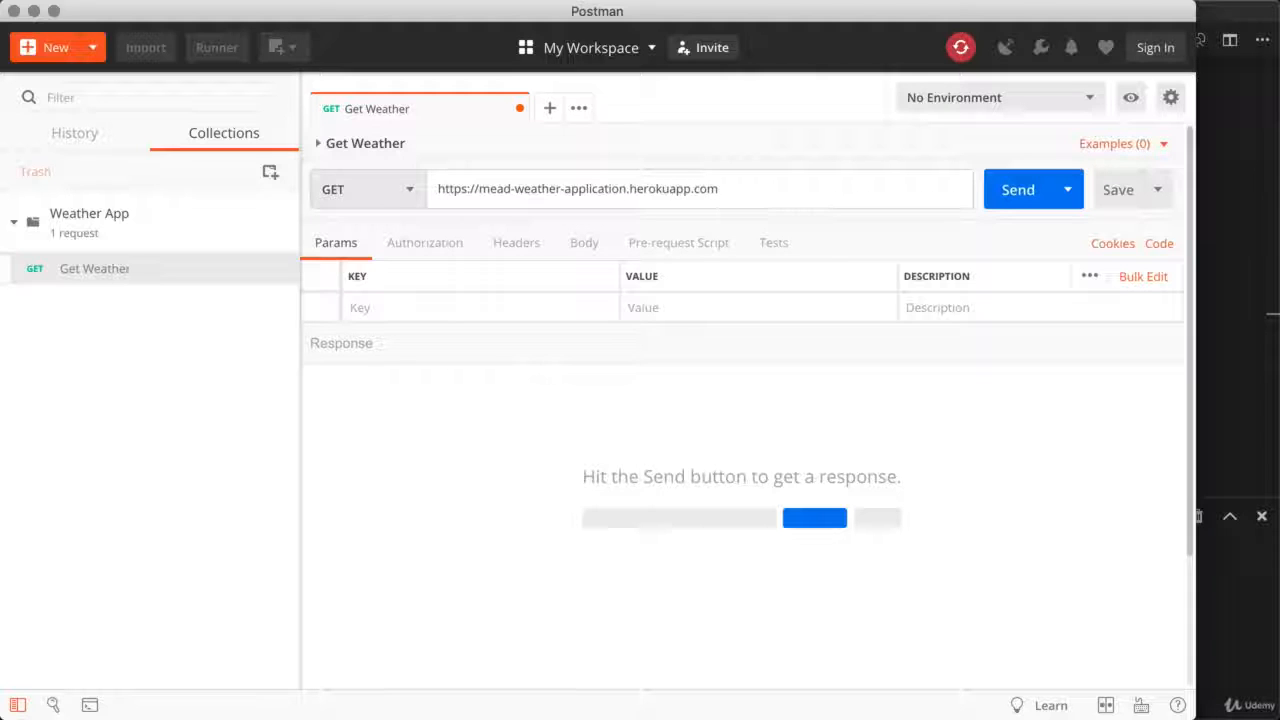
type("/weather")
Step: Append an address query parameter with the value philadelphia to the request URL
type("?")
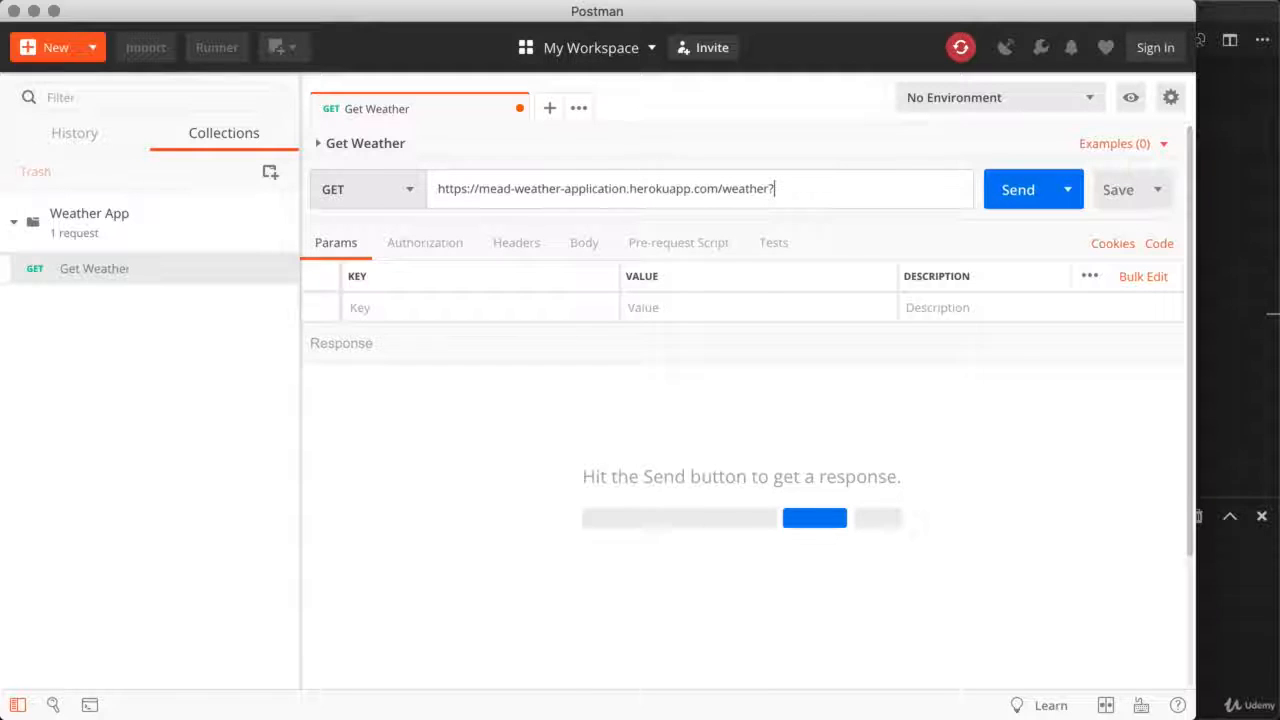
type("address=")
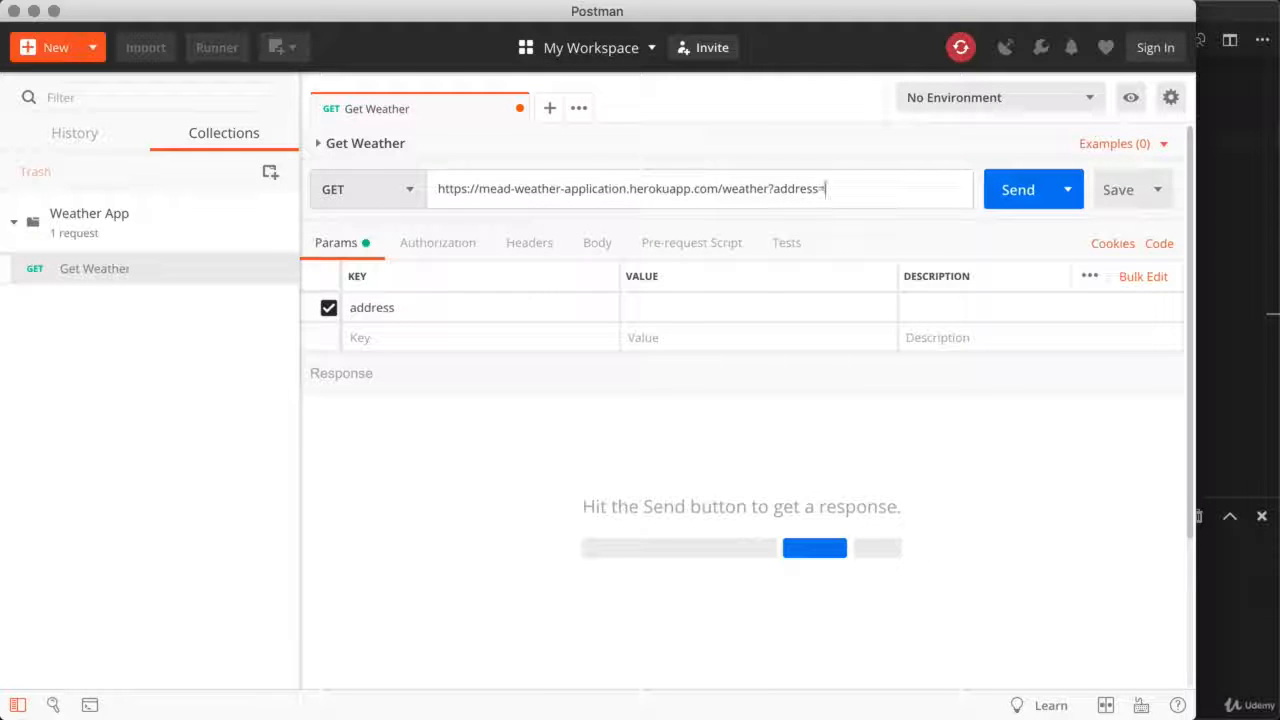
type("philadelphia")
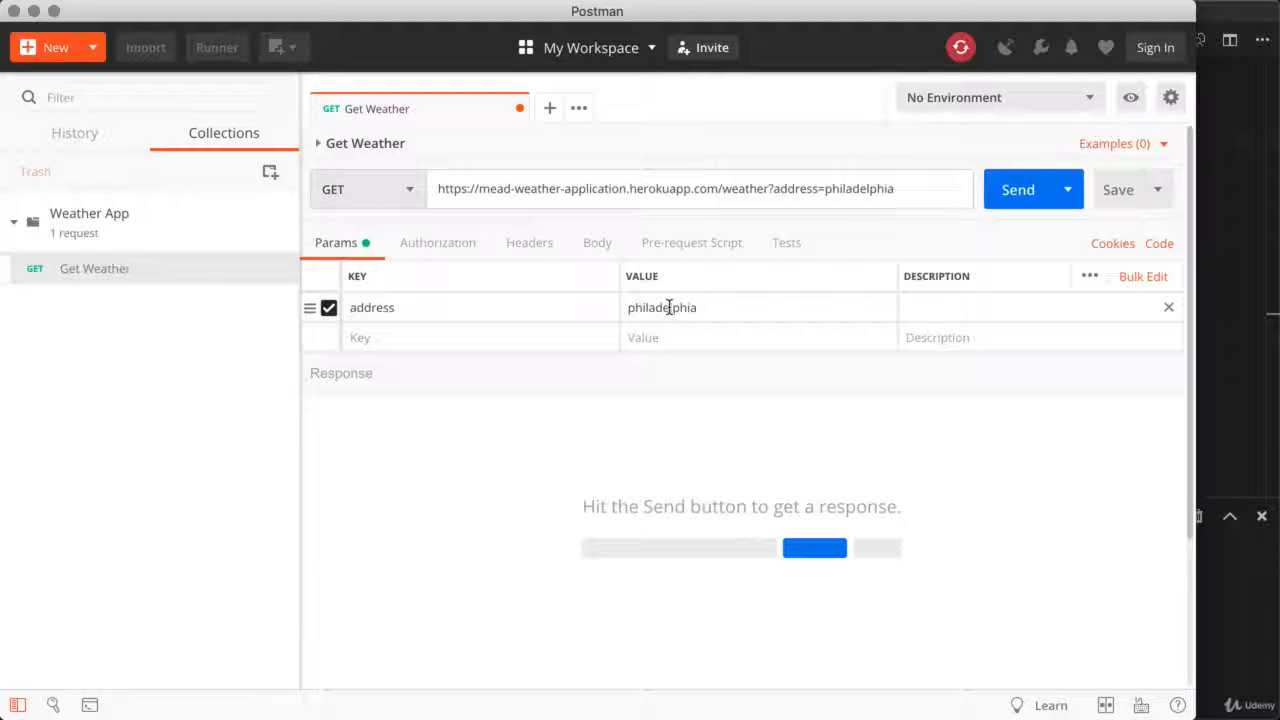
Step: Change the address parameter's value to boston in the request's query parameter table
left_click(710, 307)
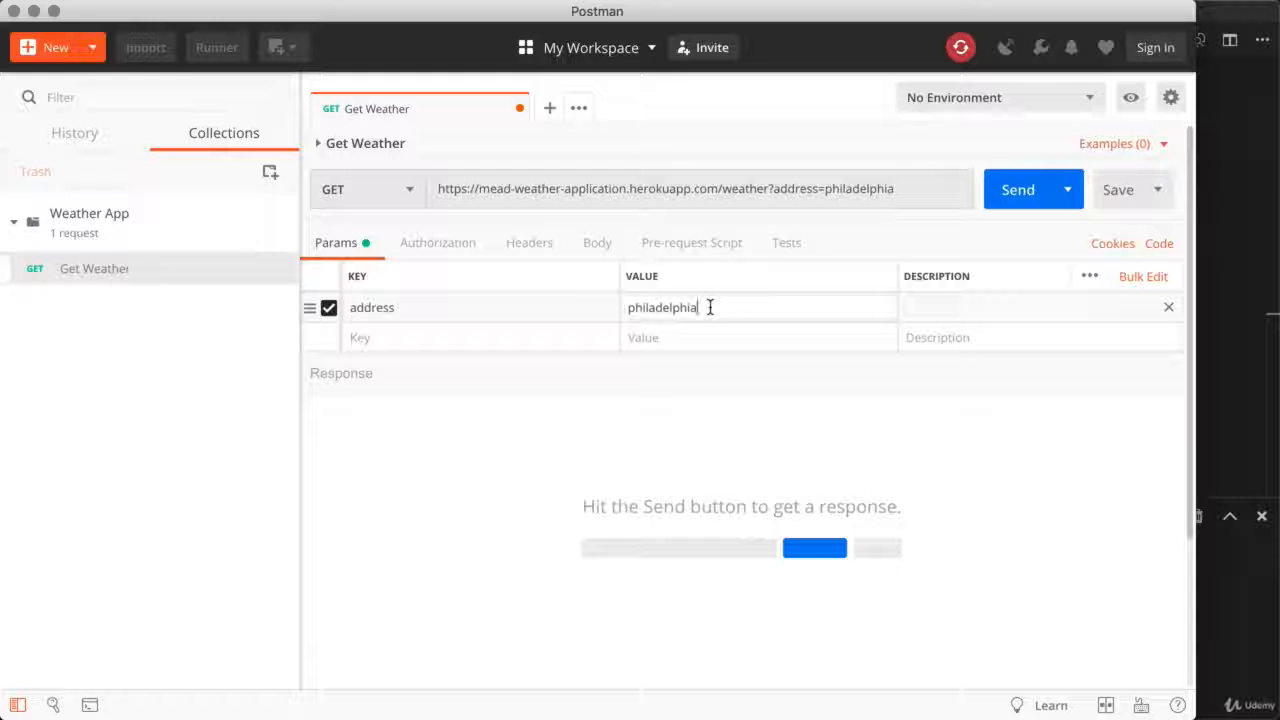
double_click(710, 307)
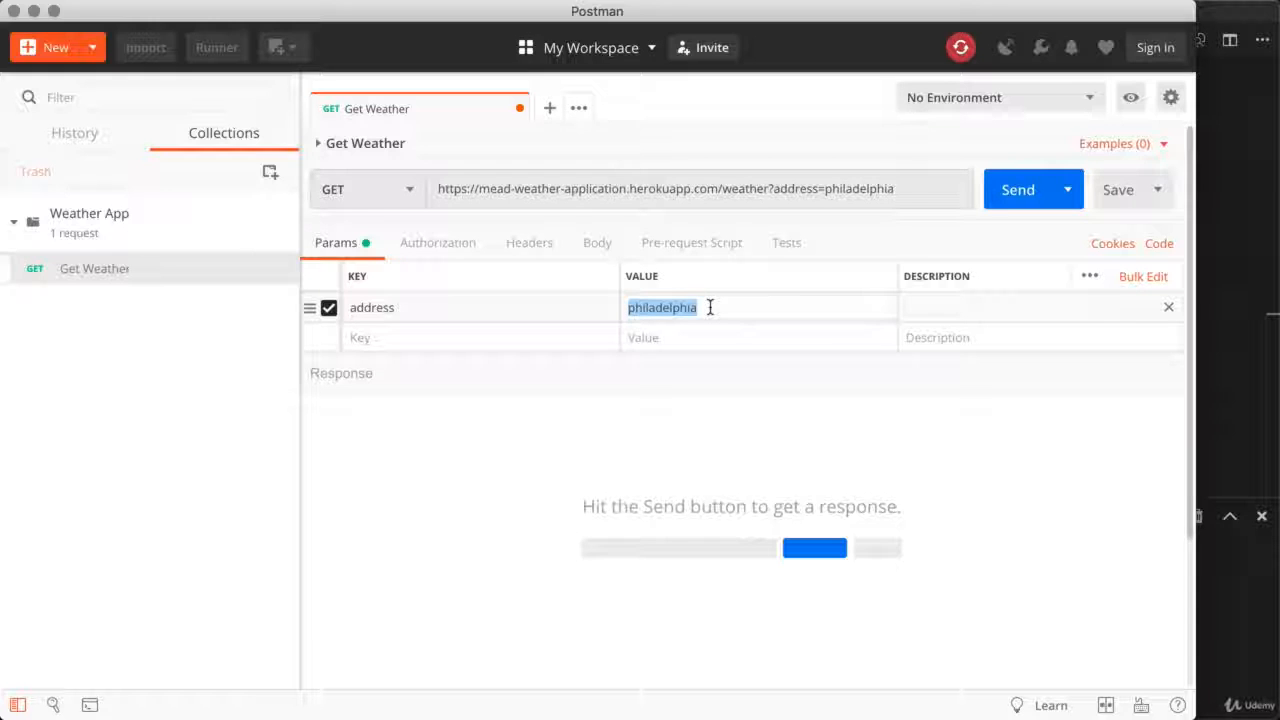
type("buston")
key("BackSpace")
key("BackSpace")
key("BackSpace")
key("BackSpace")
key("BackSpace")
key("BackSpace")
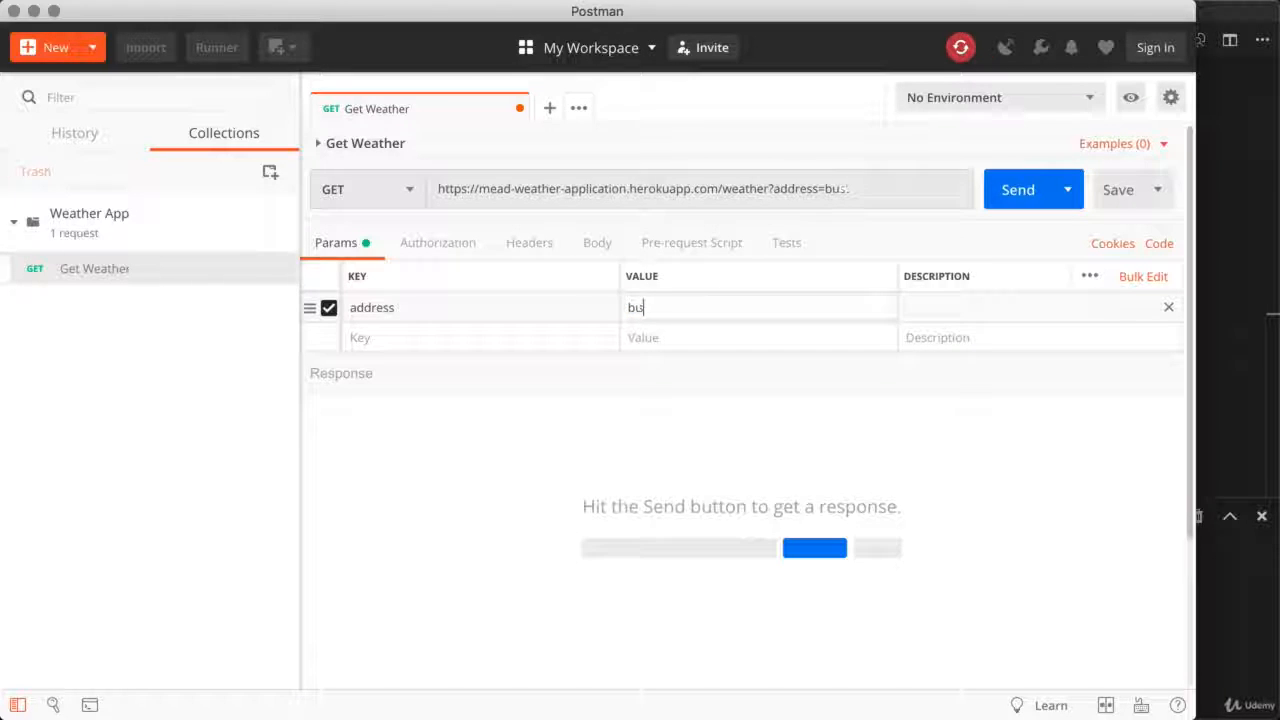
type("boston")
left_click(843, 446)
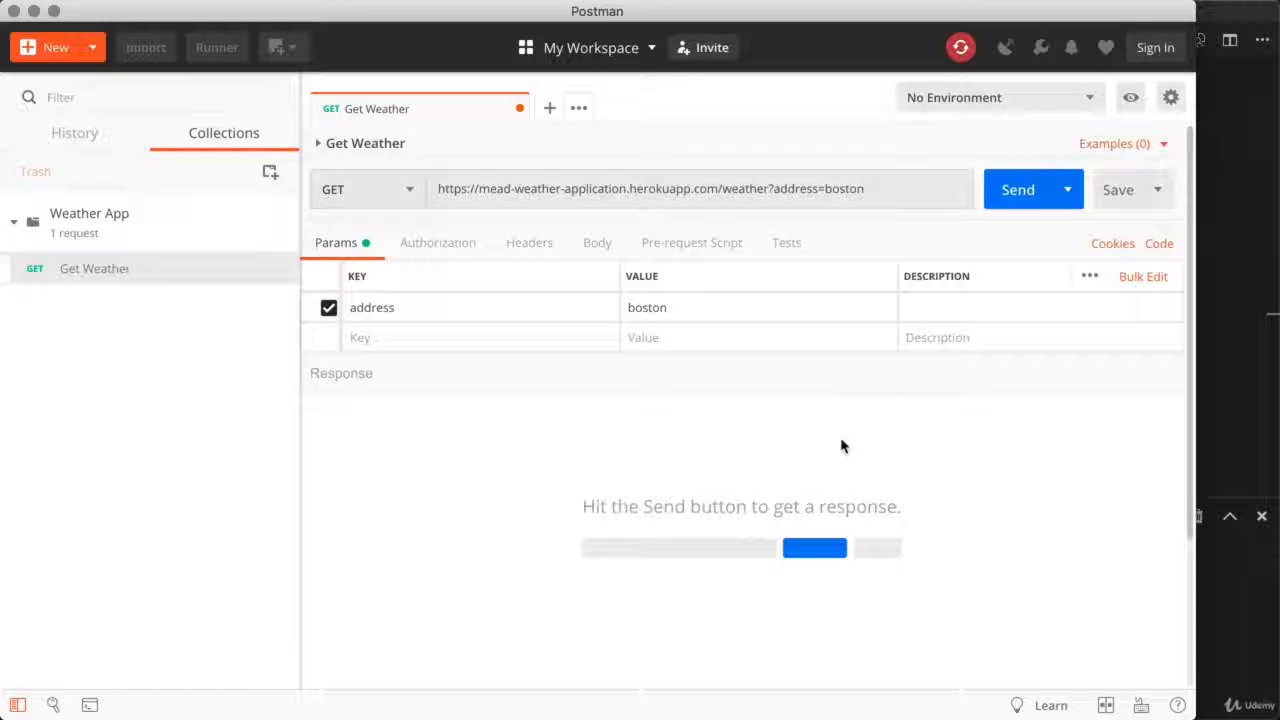
Step: Save the changes to the Get Weather request and send it
left_click(1116, 199)
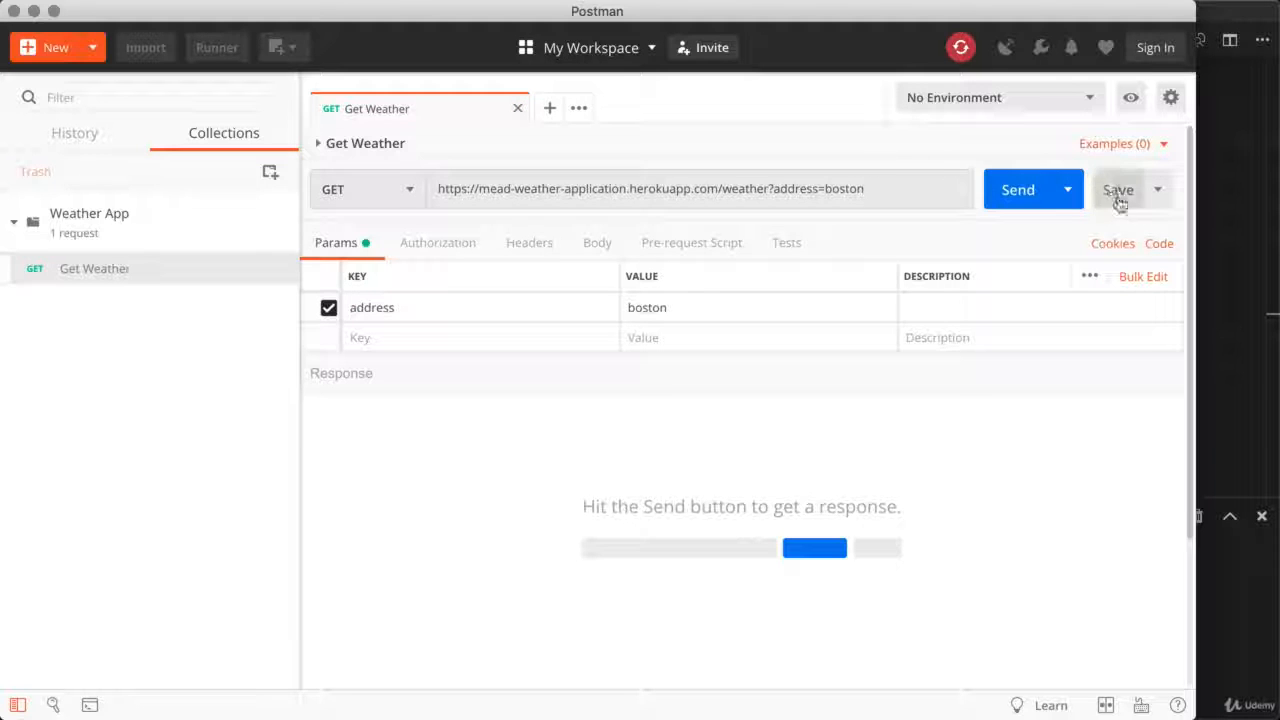
left_click(1010, 200)
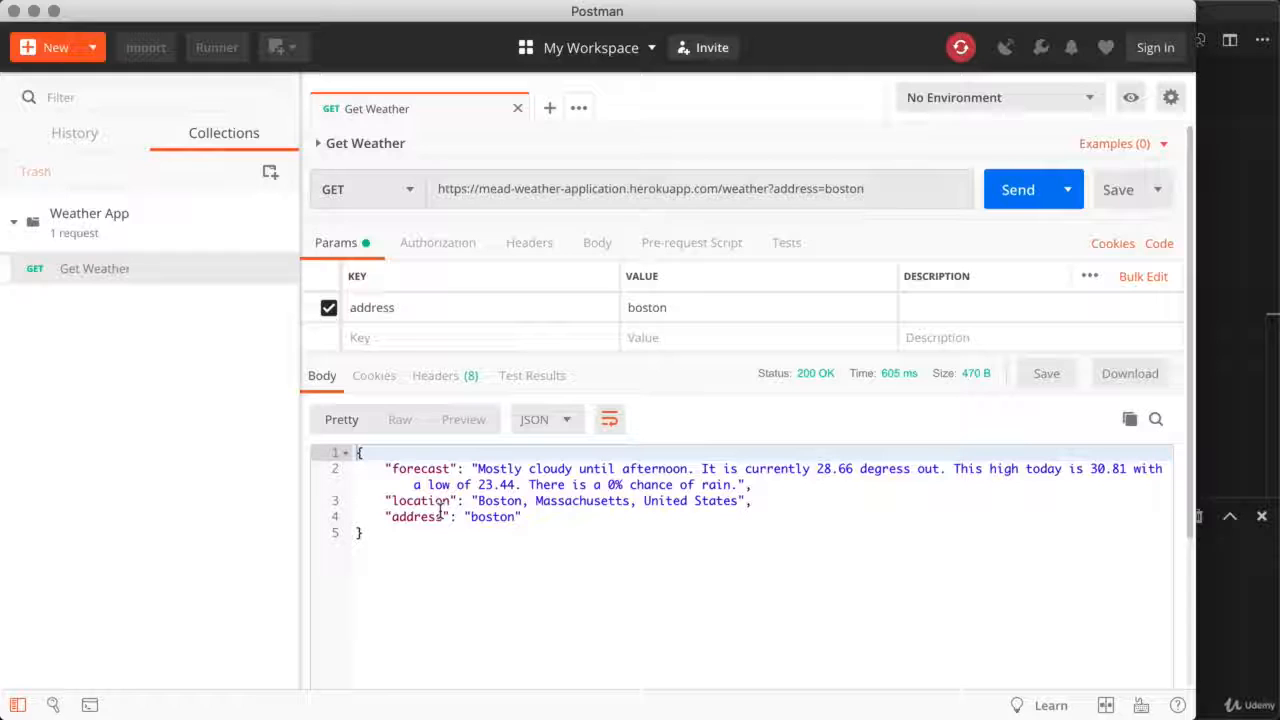
Step: Examine the forecast, location and address properties in the JSON response body
left_click_drag(406, 537, 356, 452)
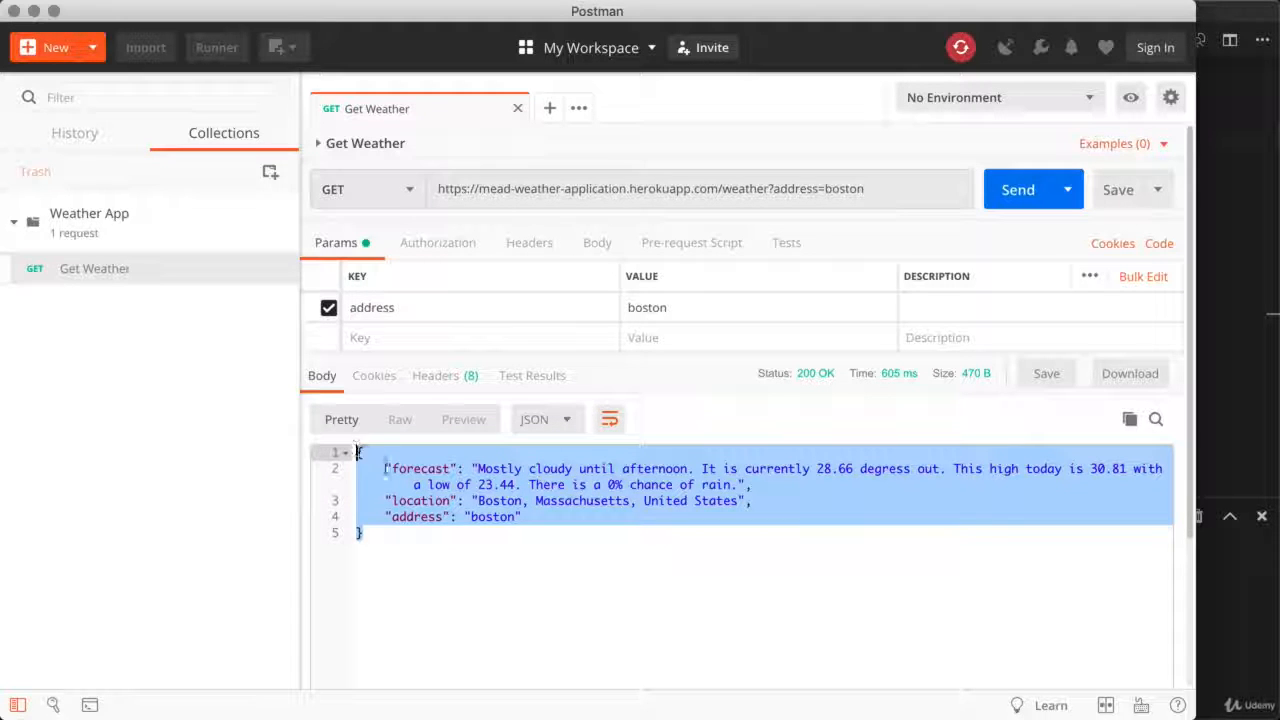
left_click(422, 468)
left_click(418, 500)
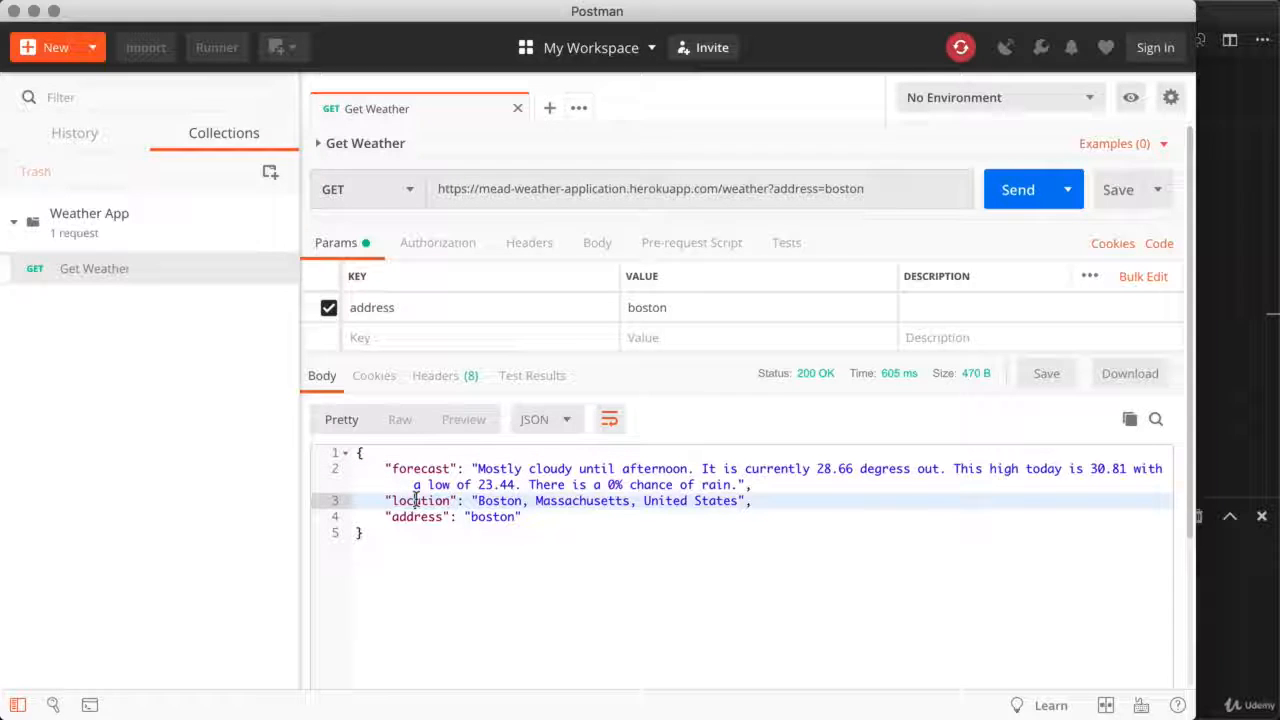
left_click(412, 517)
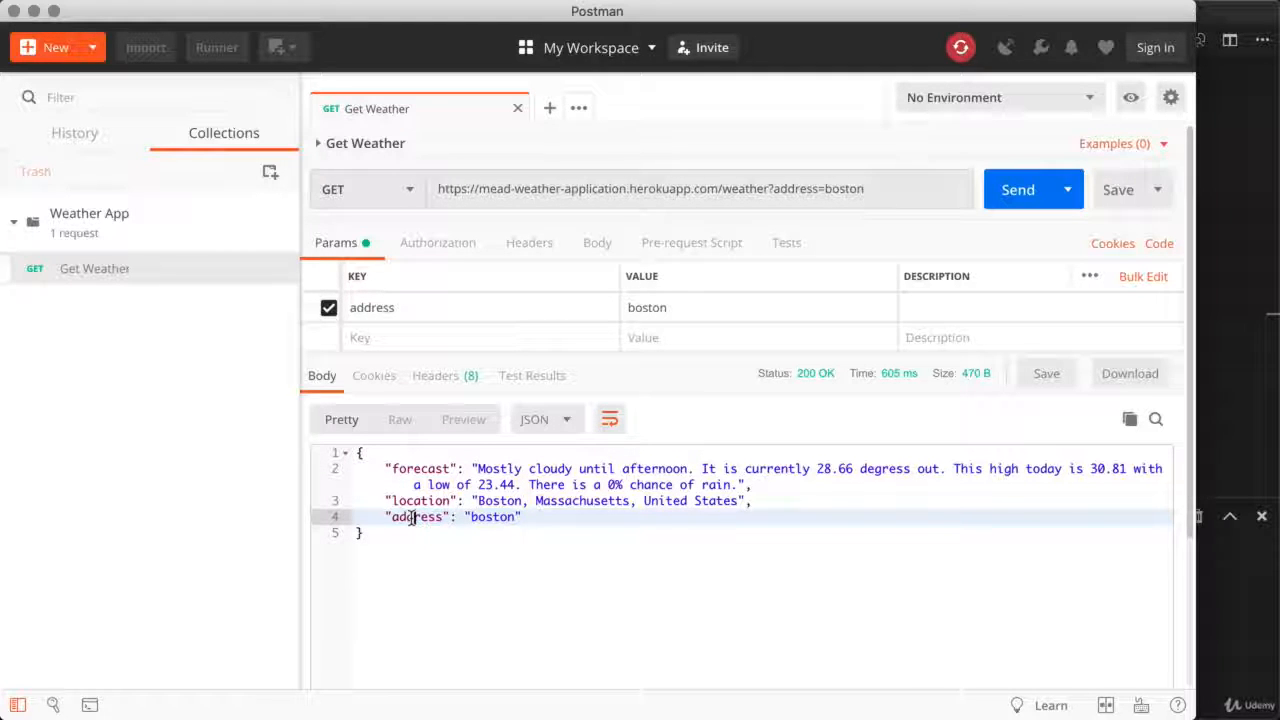
left_click(364, 533)
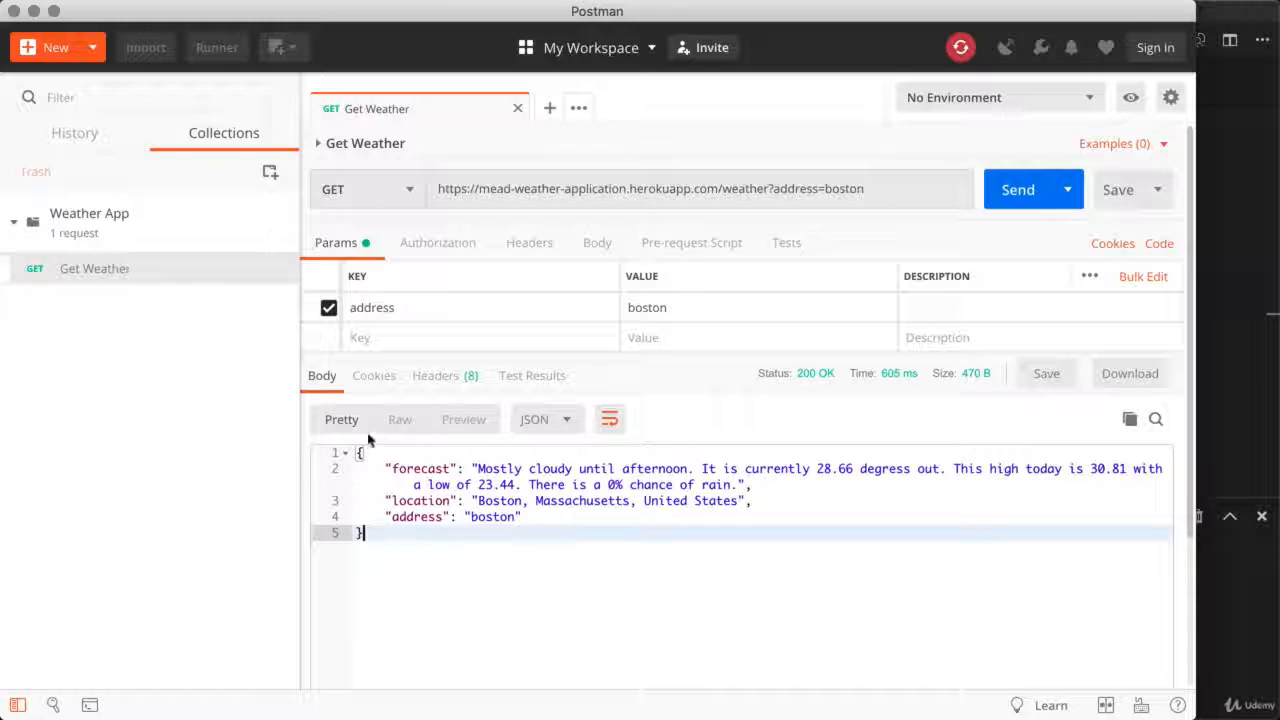
Step: View the response body in Raw and Preview formats, and return to the Pretty format
left_click(396, 424)
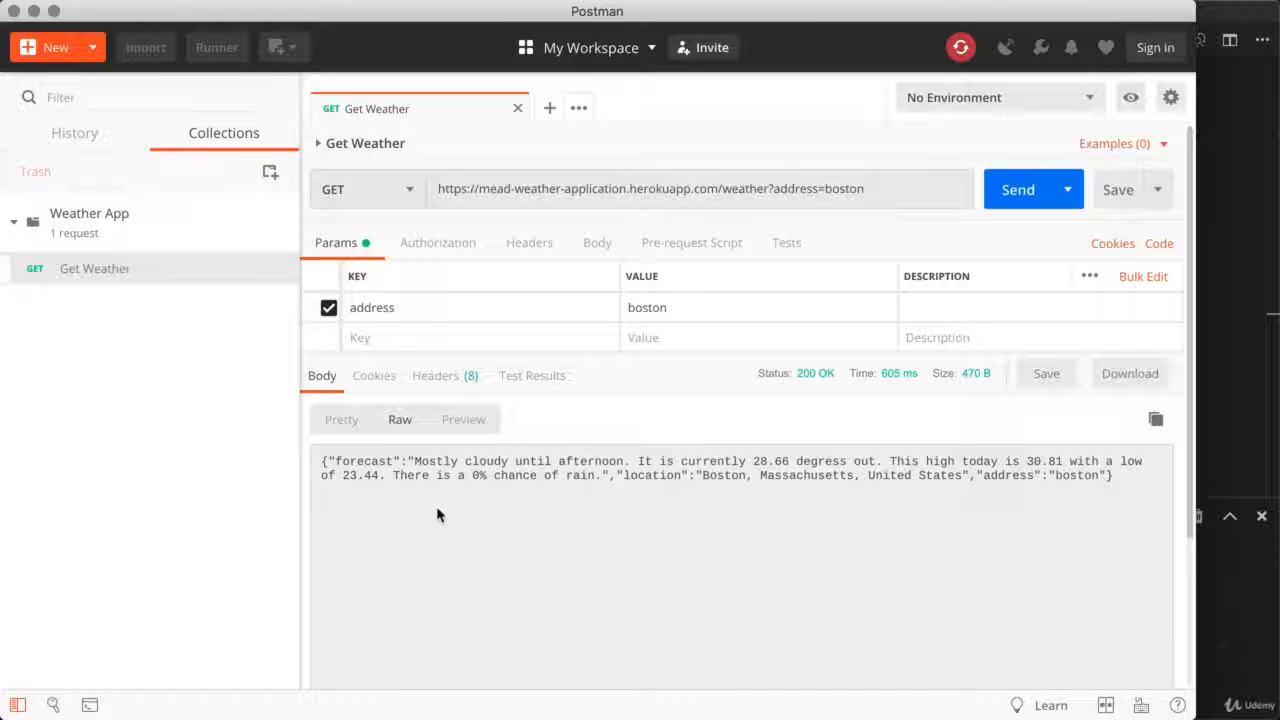
left_click(457, 417)
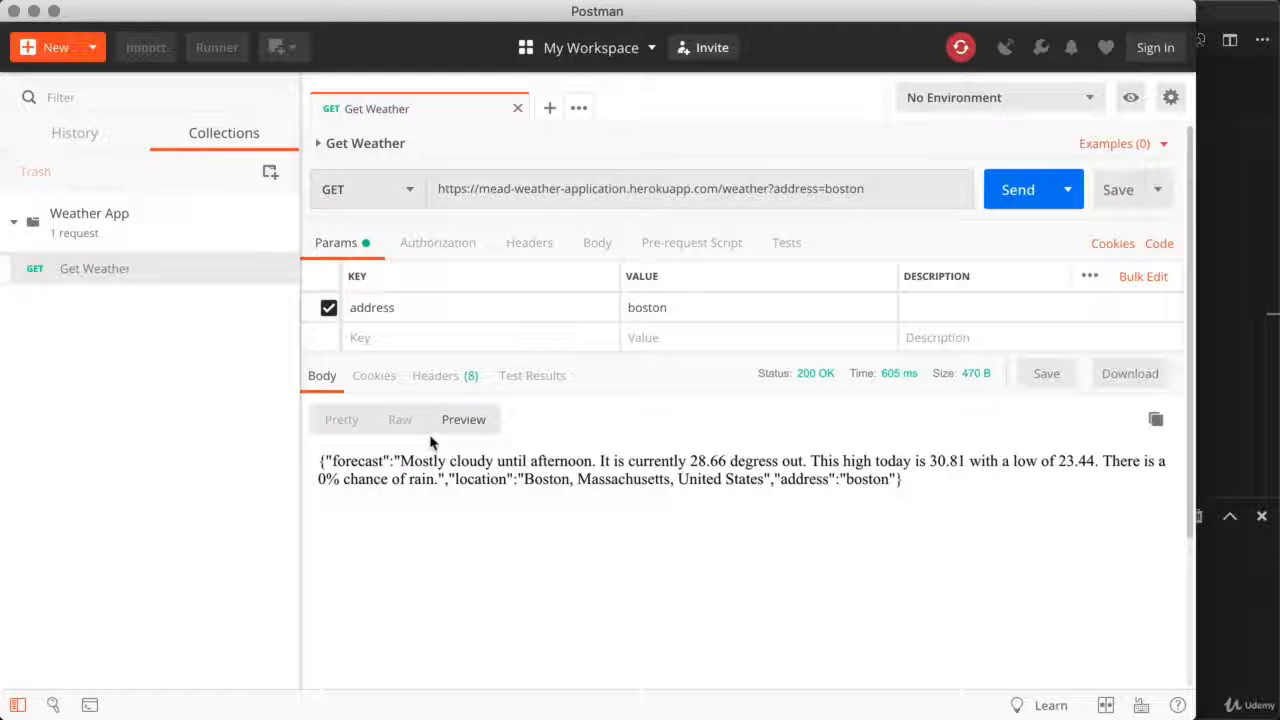
left_click(341, 421)
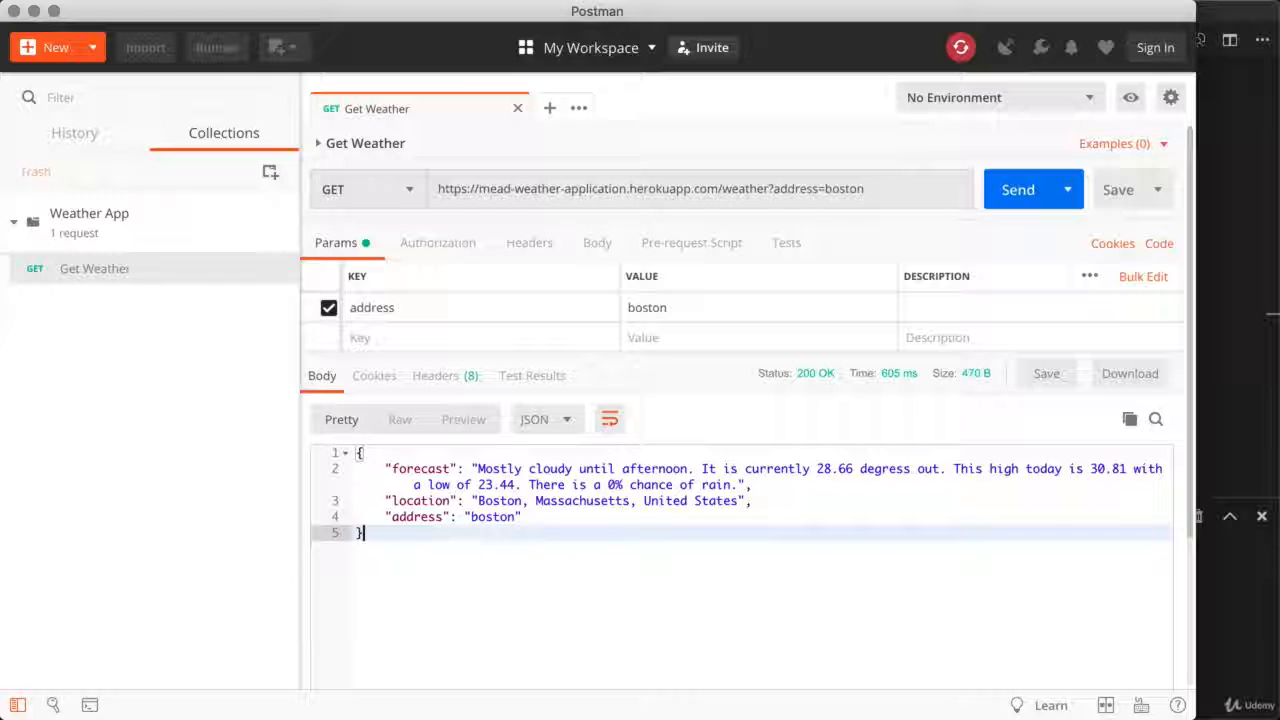
Step: Close the Get Weather request, reopen it from the Weather App collection and send it again
left_click(517, 109)
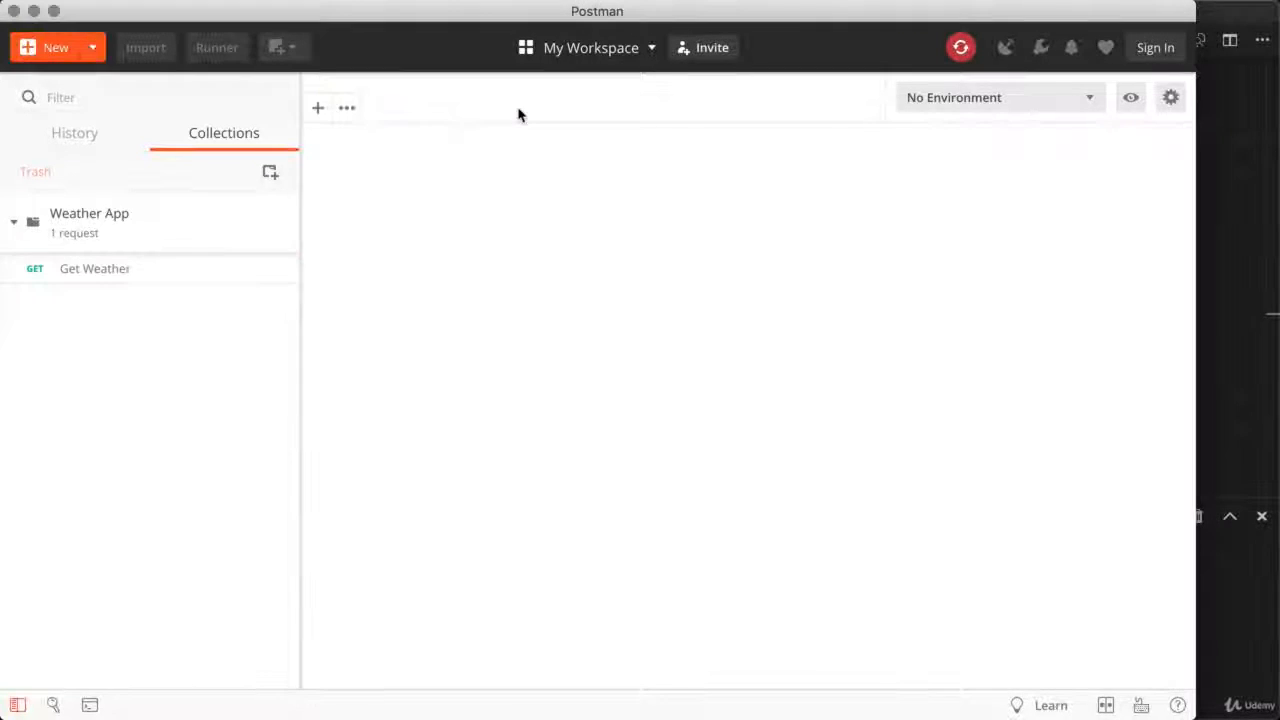
left_click(118, 275)
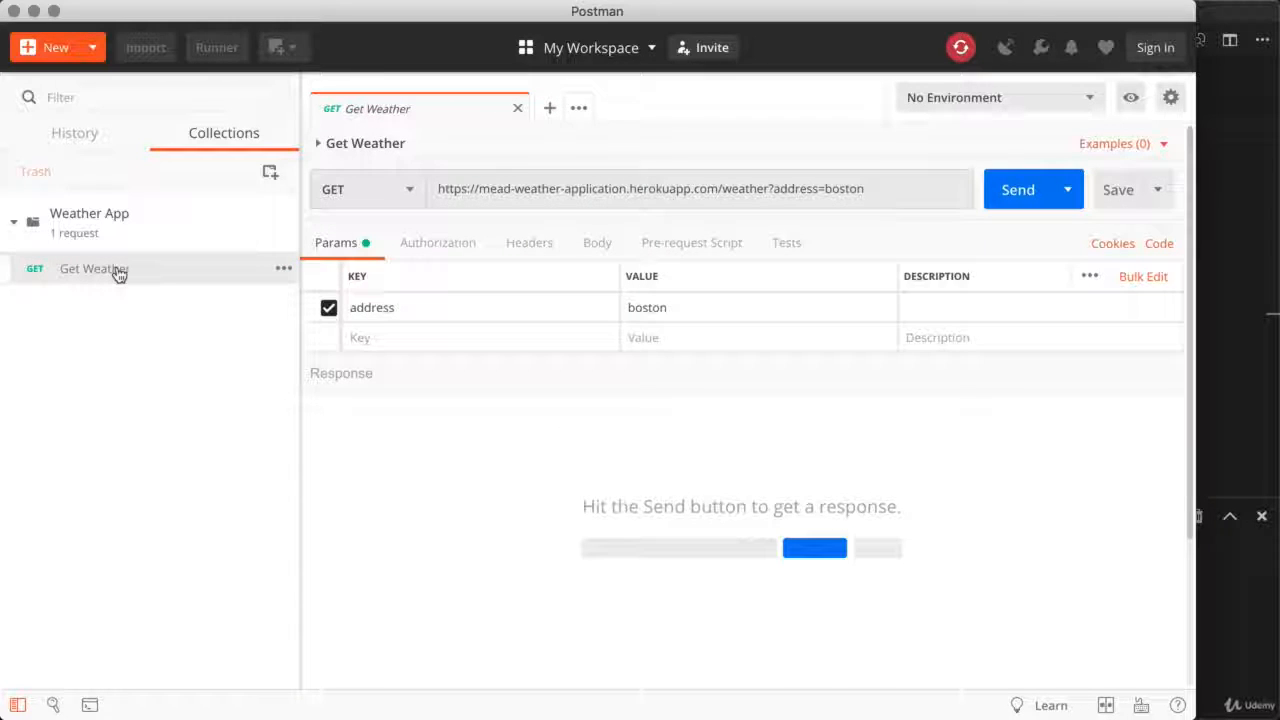
left_click(1018, 193)
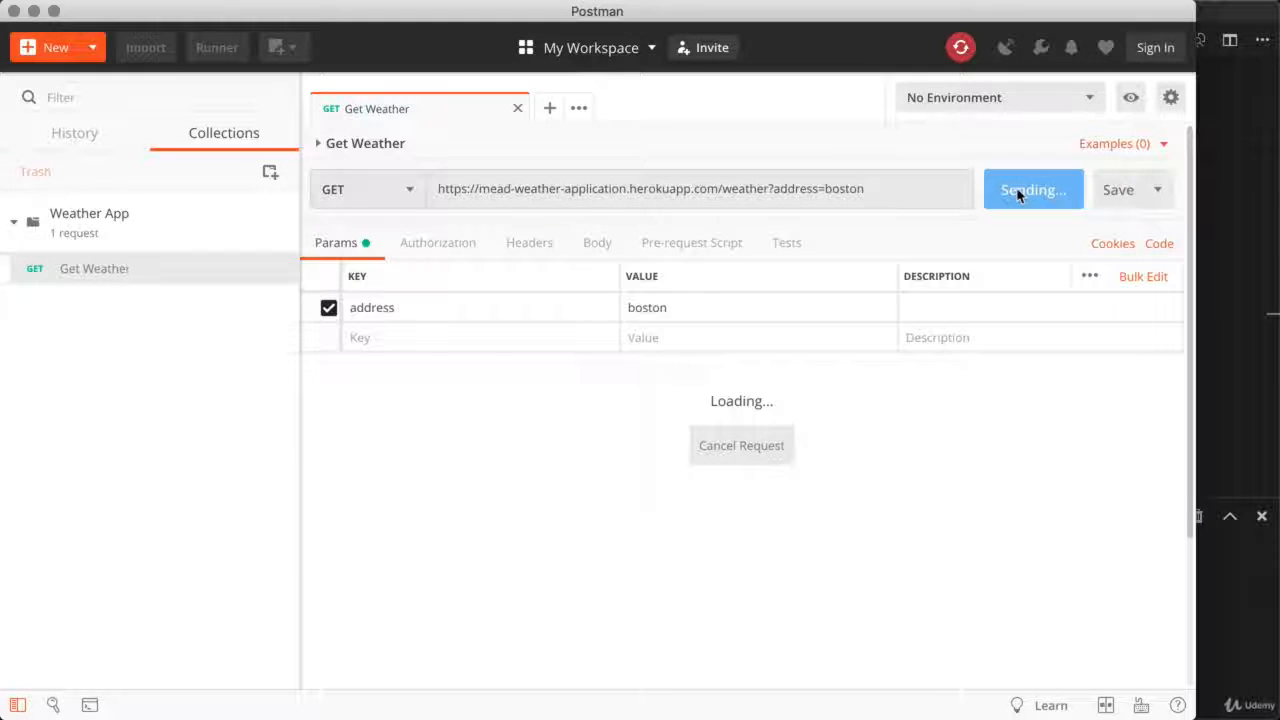
left_click(826, 647)
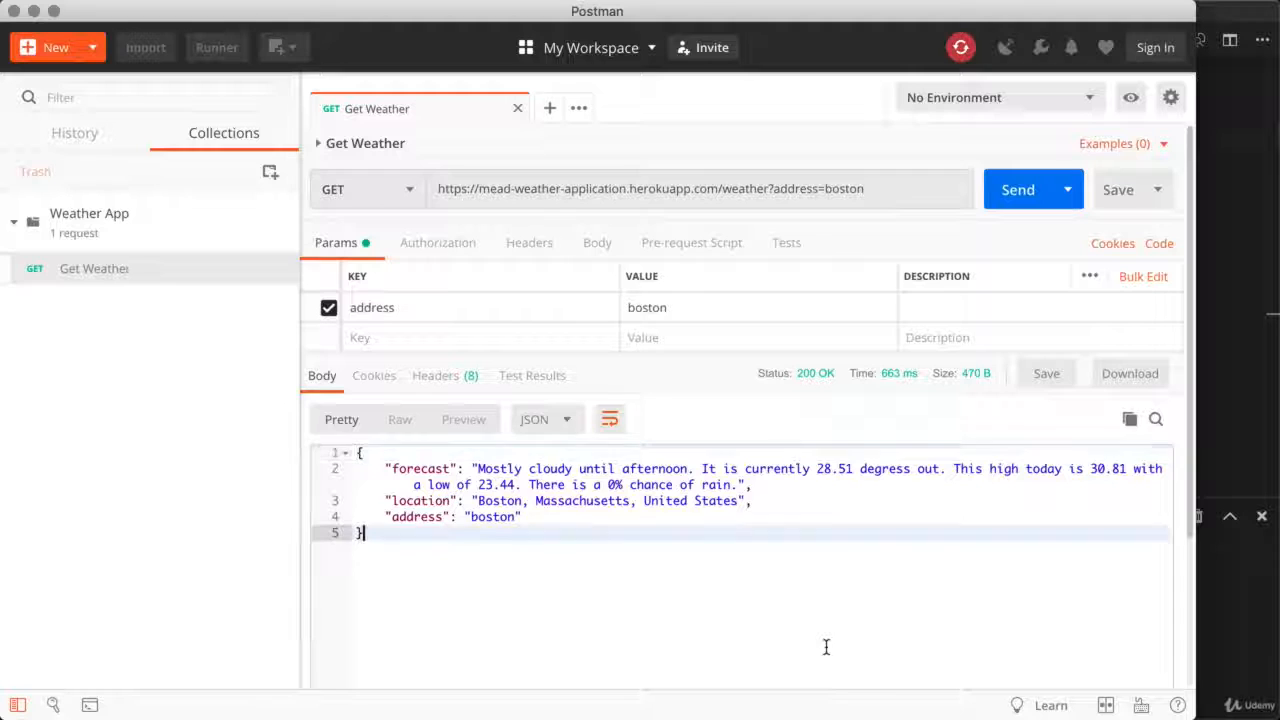